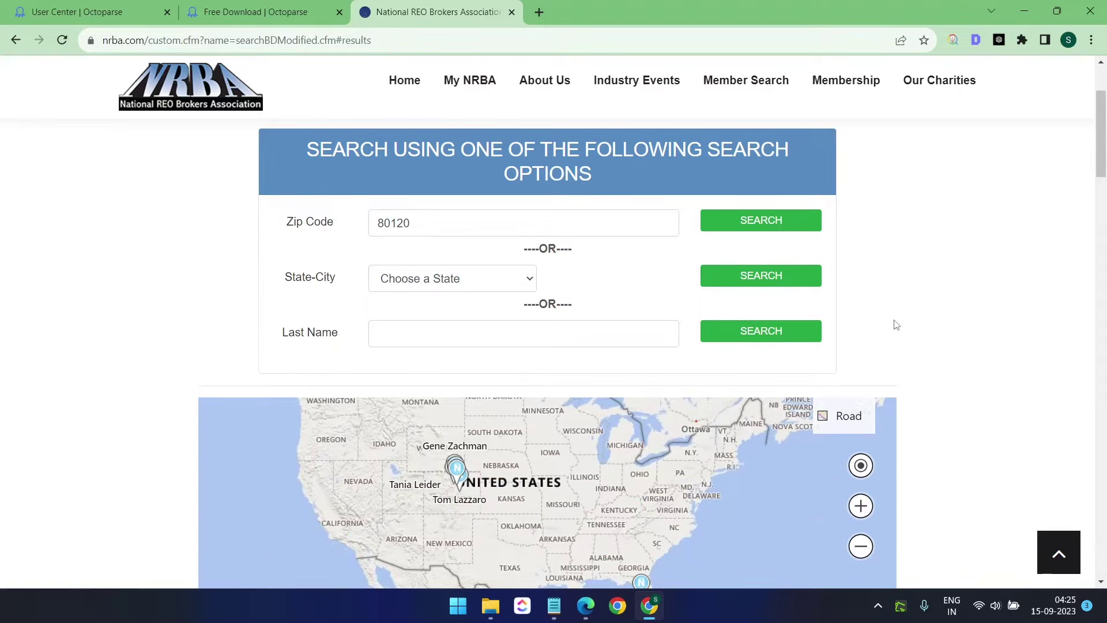
Return to the NRBA broker search tab and focus its Zip Code field holding 80120
click(309, 12)
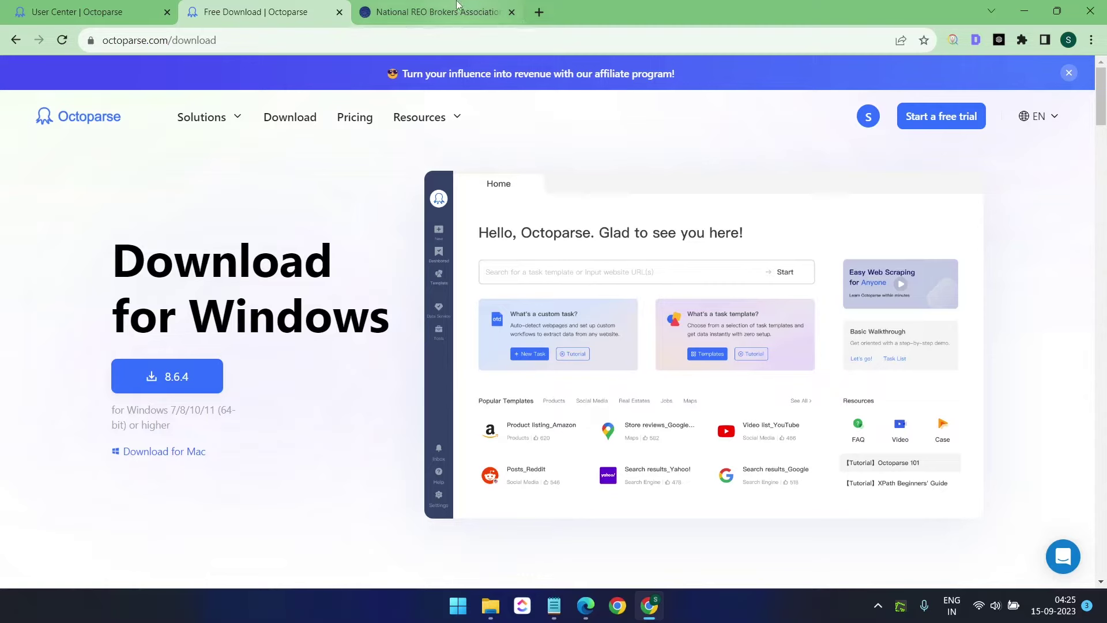
mouse_move(457, 4)
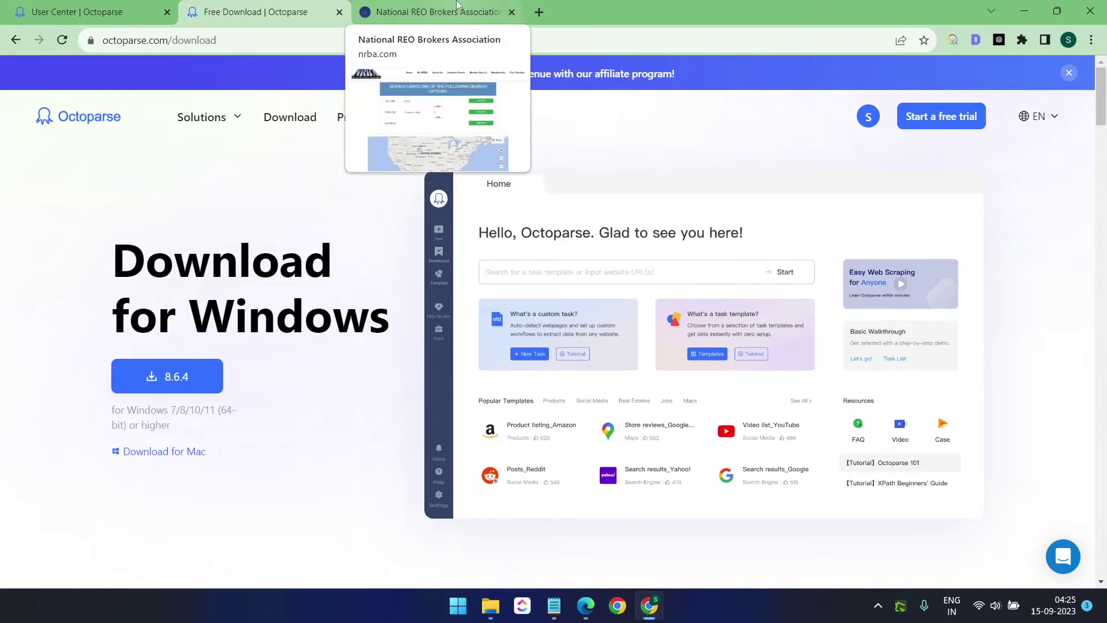
click(456, 5)
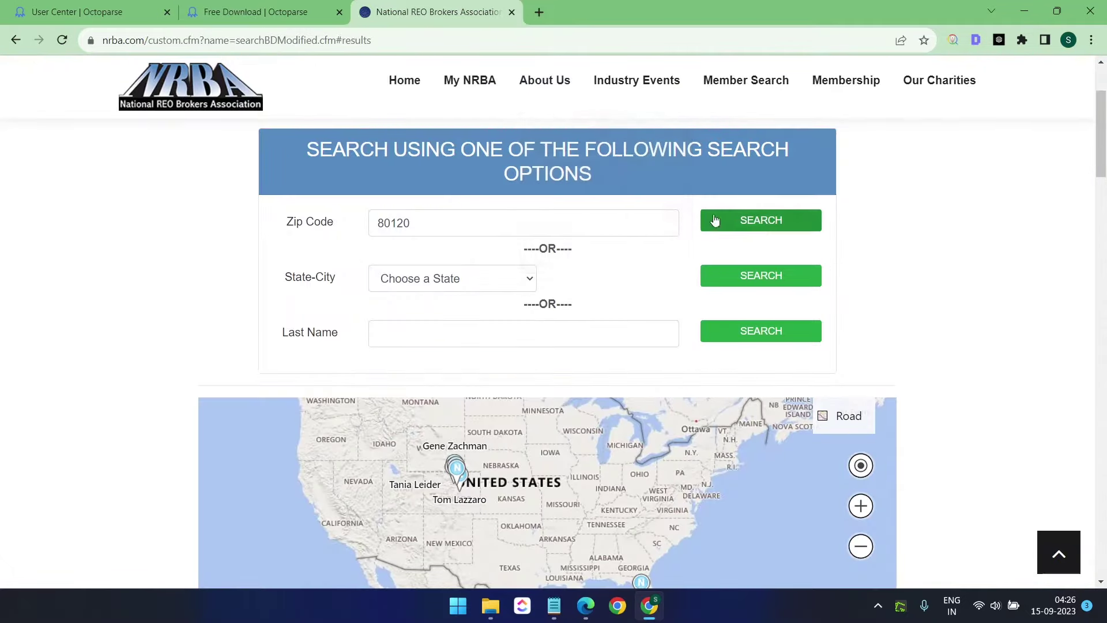
click(464, 223)
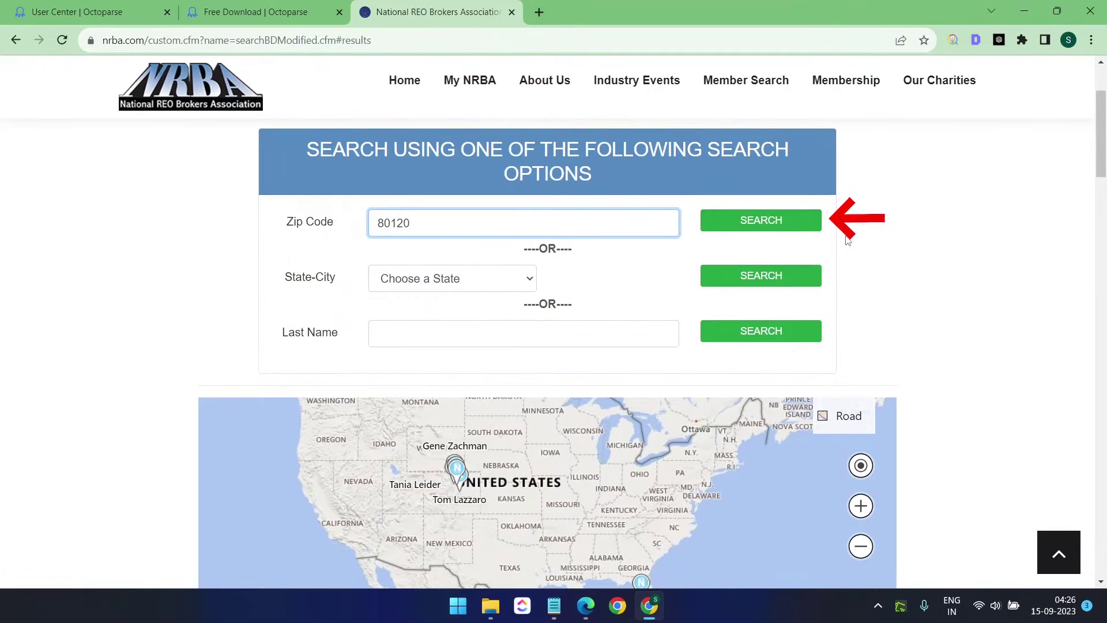
Scroll through the 80120 broker results, then bring up the Notepad list of 14 zip codes
scroll(891, 247, down, 4)
scroll(891, 250, down, 4)
scroll(654, 424, down, 3)
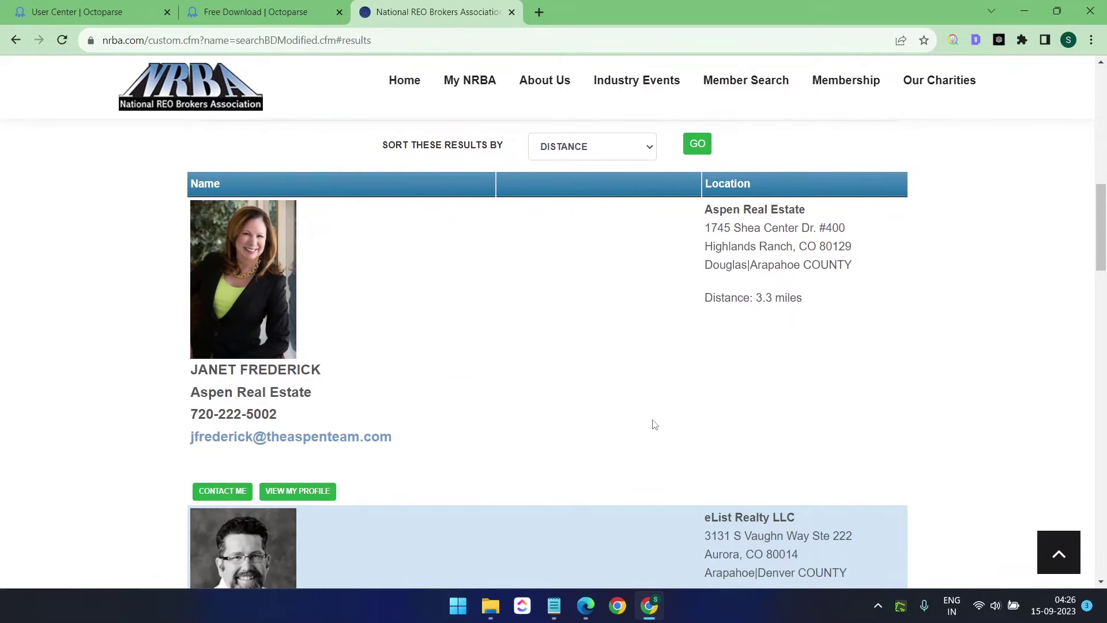
scroll(654, 424, down, 3)
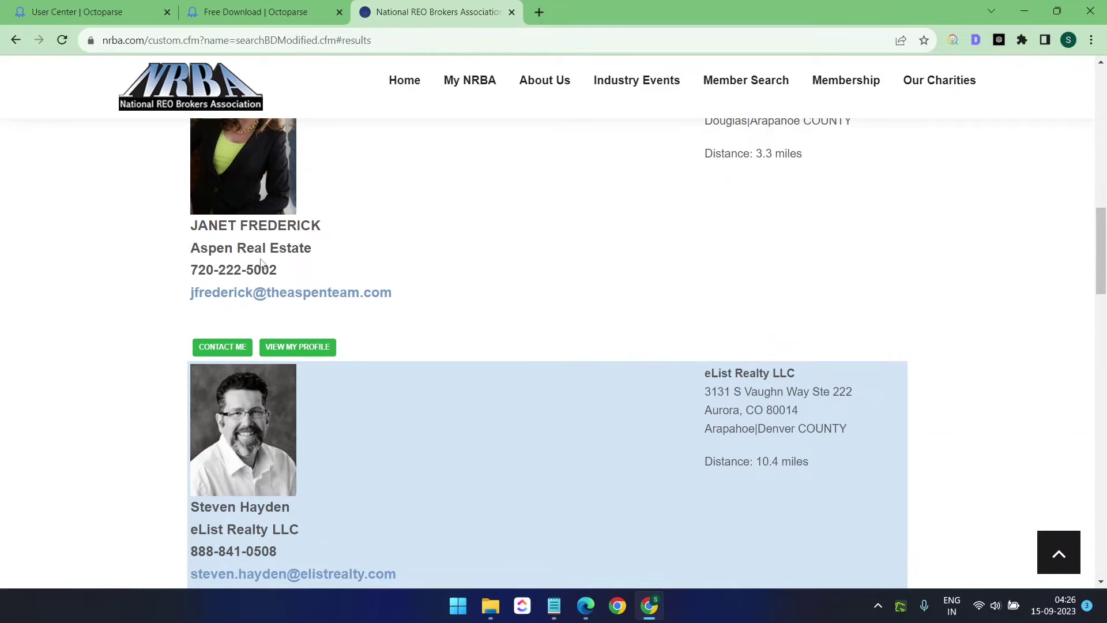
scroll(692, 184, up, 1)
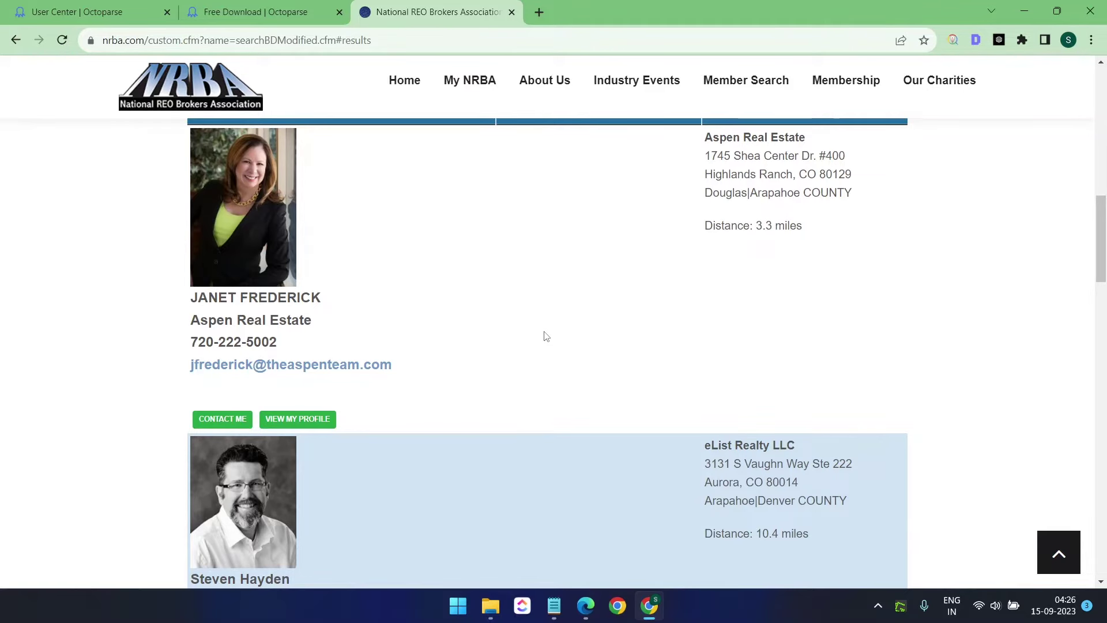
scroll(546, 337, down, 6)
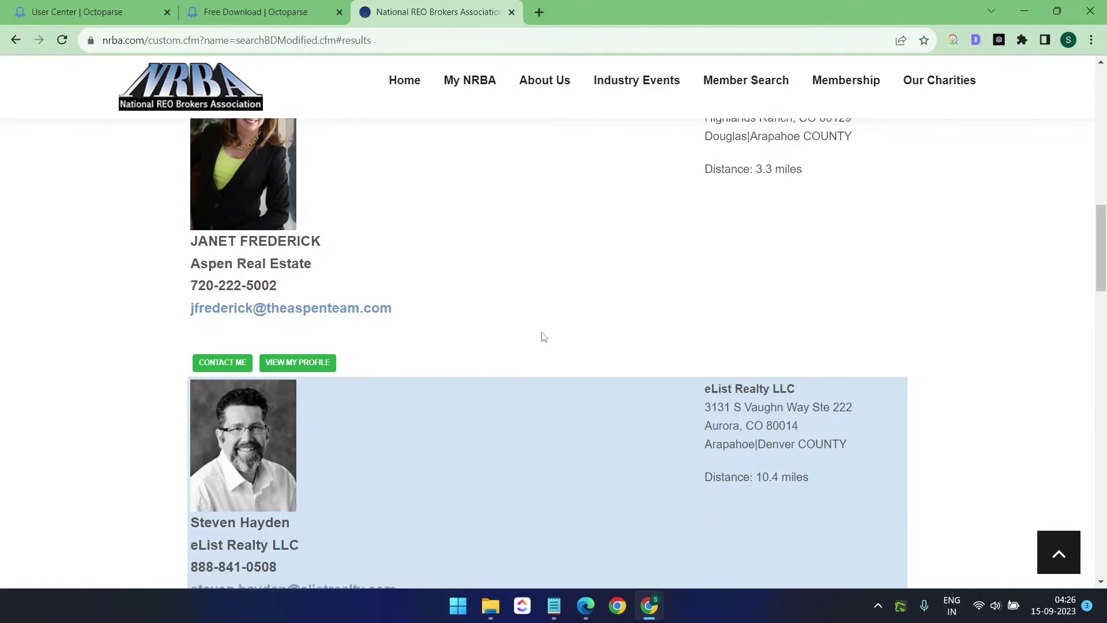
click(554, 605)
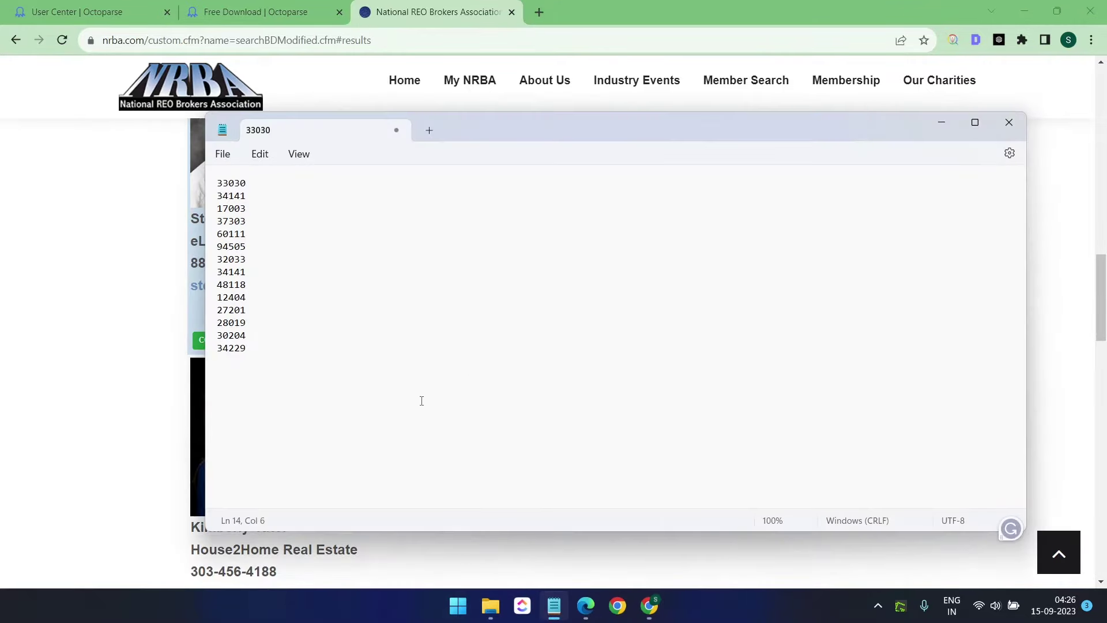
Inspect a broker listing's HTML, expanding the p.memberName element, then close DevTools
click(135, 393)
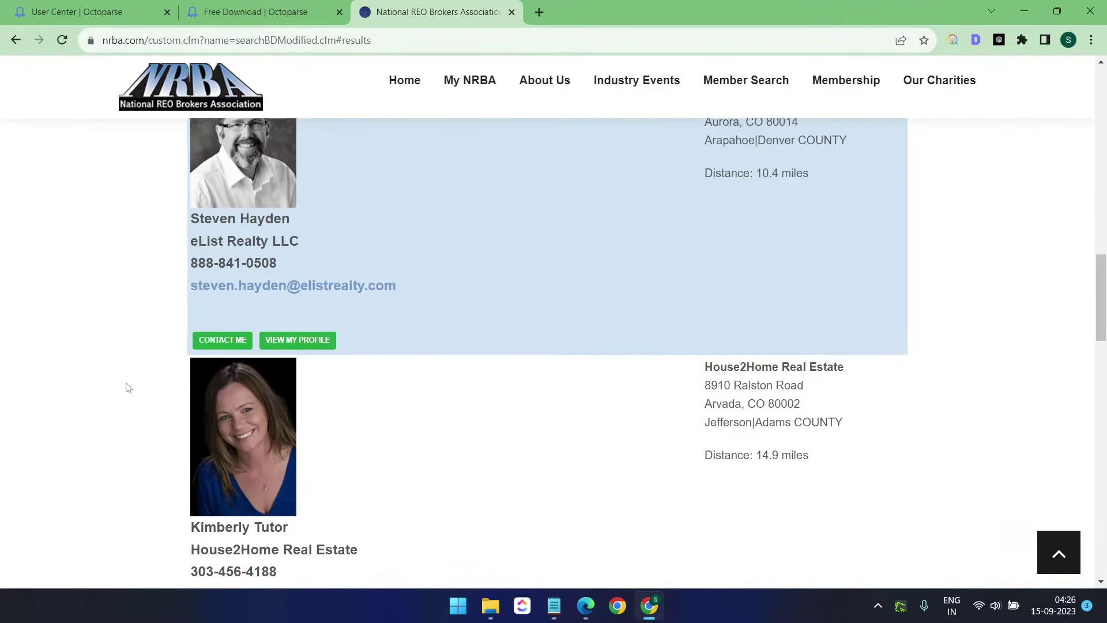
right_click(241, 244)
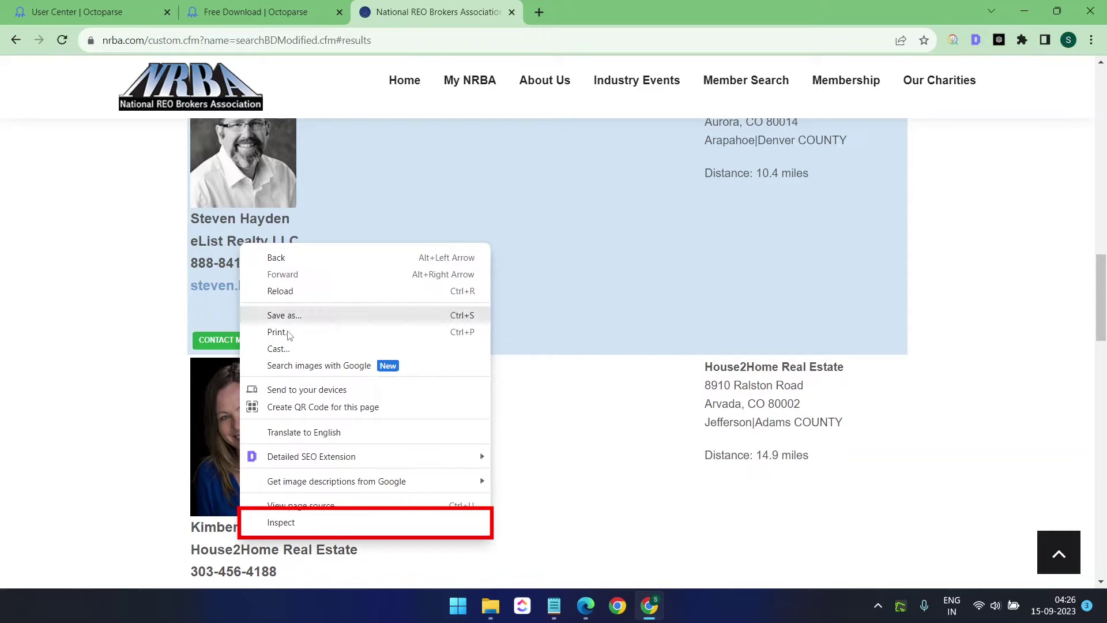
click(294, 522)
click(101, 484)
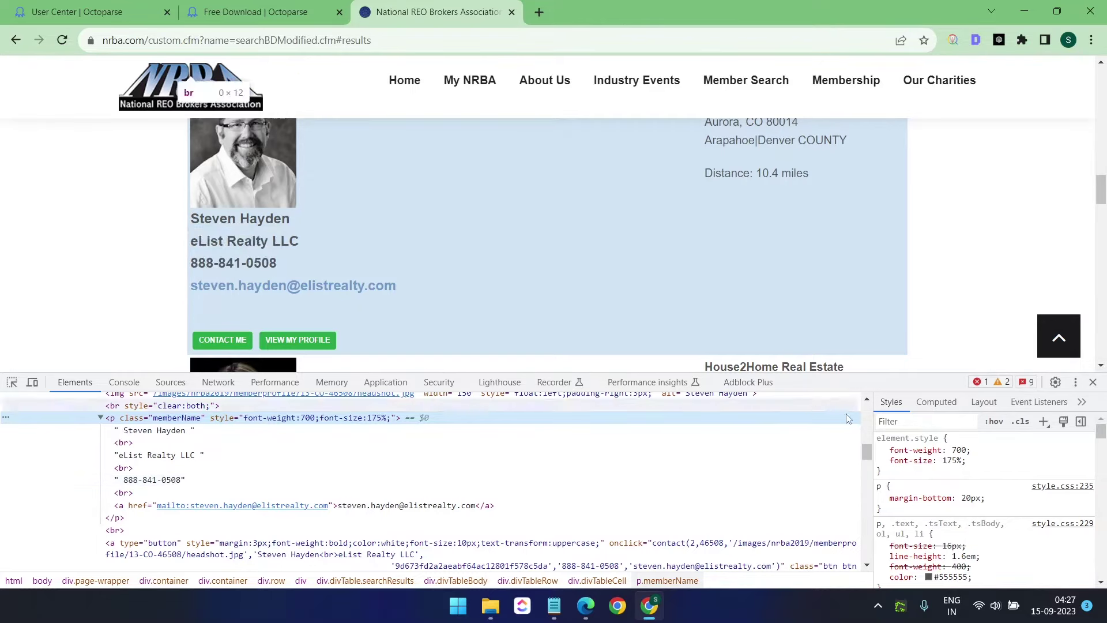
click(1092, 382)
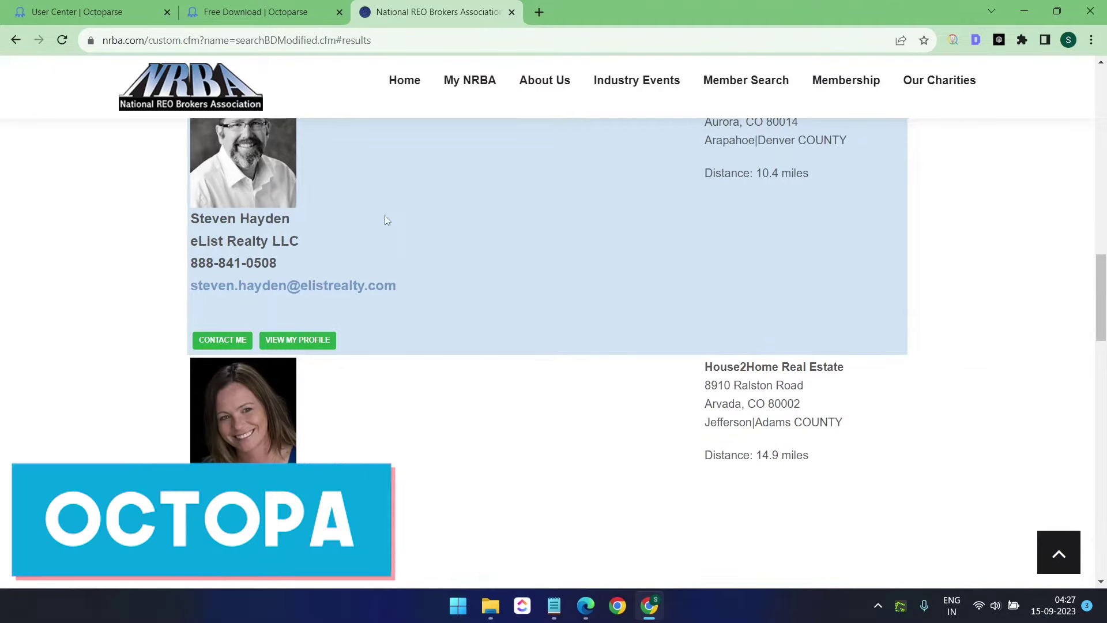
Launch the Octoparse desktop app and sign in with Google to reach its Home screen
click(458, 605)
click(420, 463)
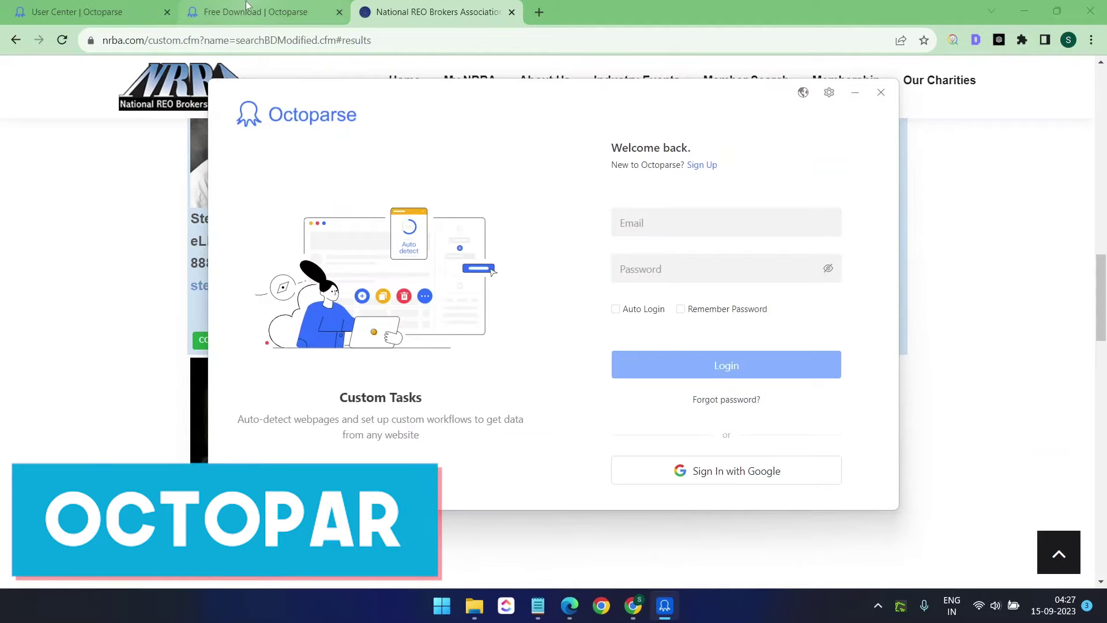
click(246, 8)
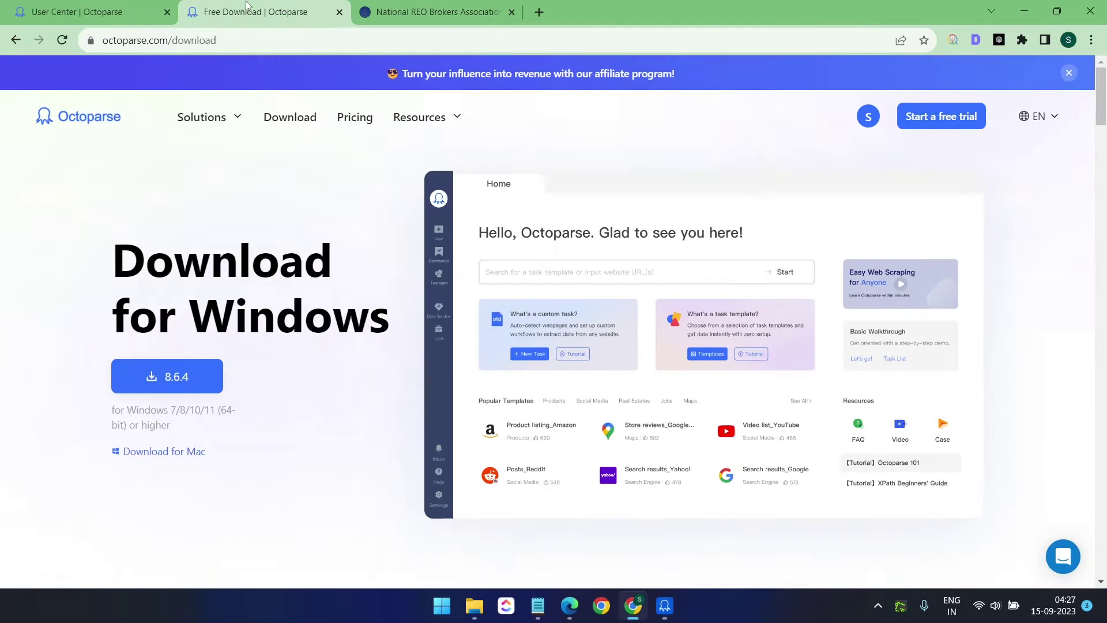
key(ctrl+shift+Tab)
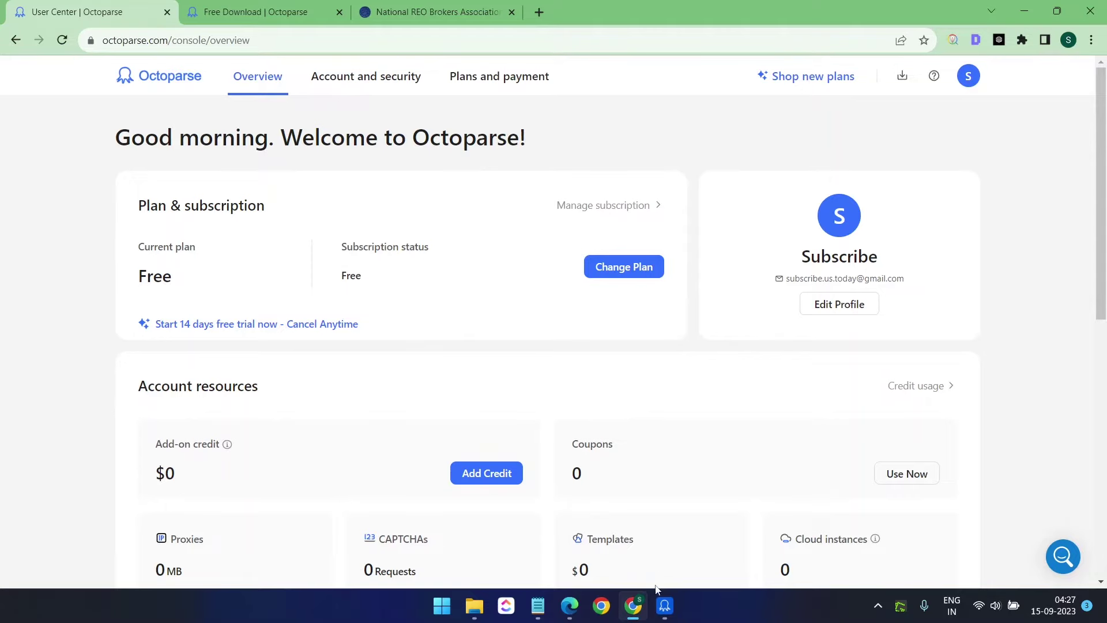
click(664, 606)
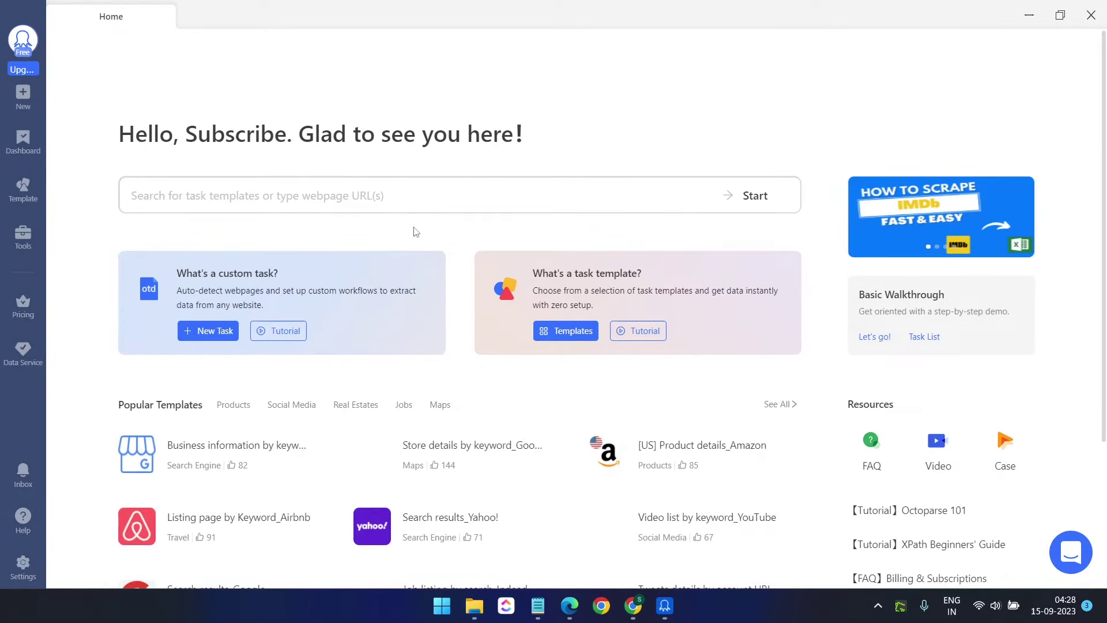
Create a new custom task using the copied NRBA results page URL and save it
click(26, 99)
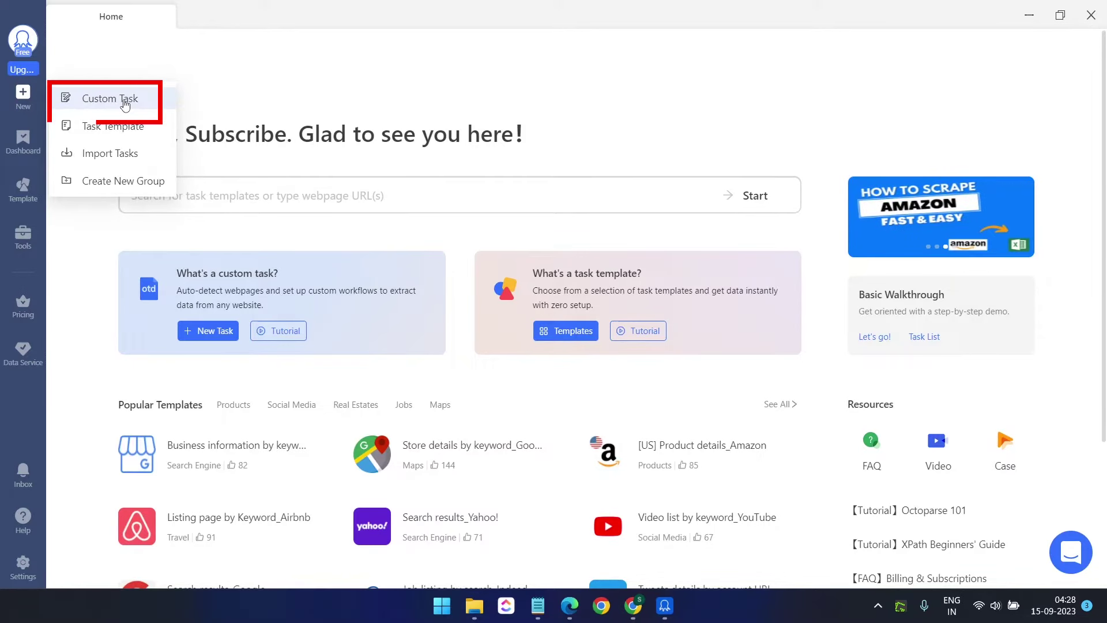
click(125, 102)
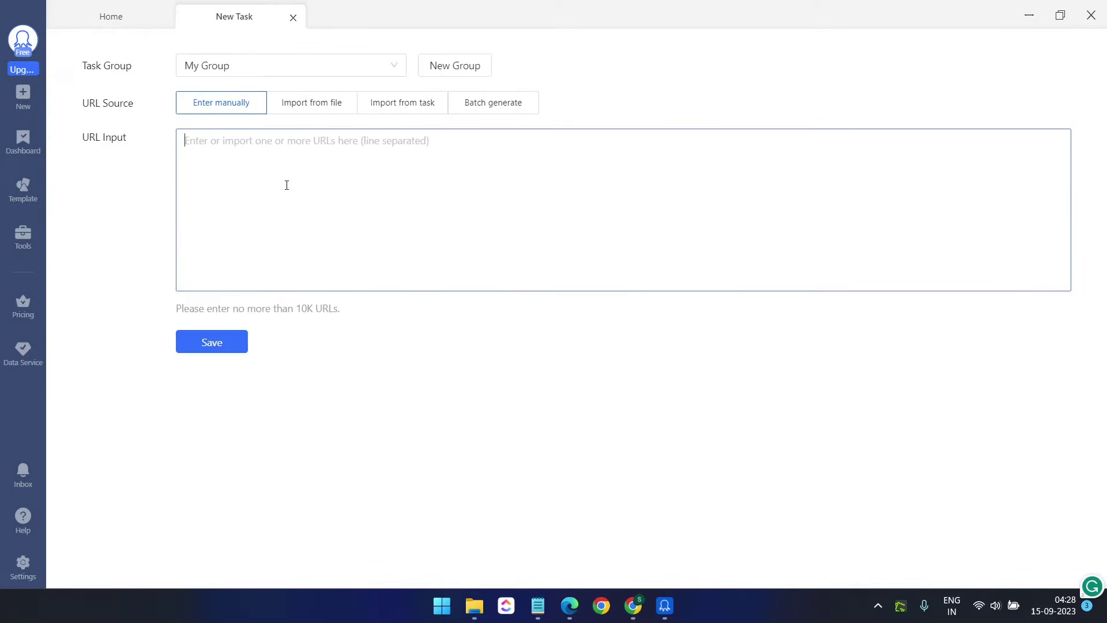
click(632, 607)
click(434, 13)
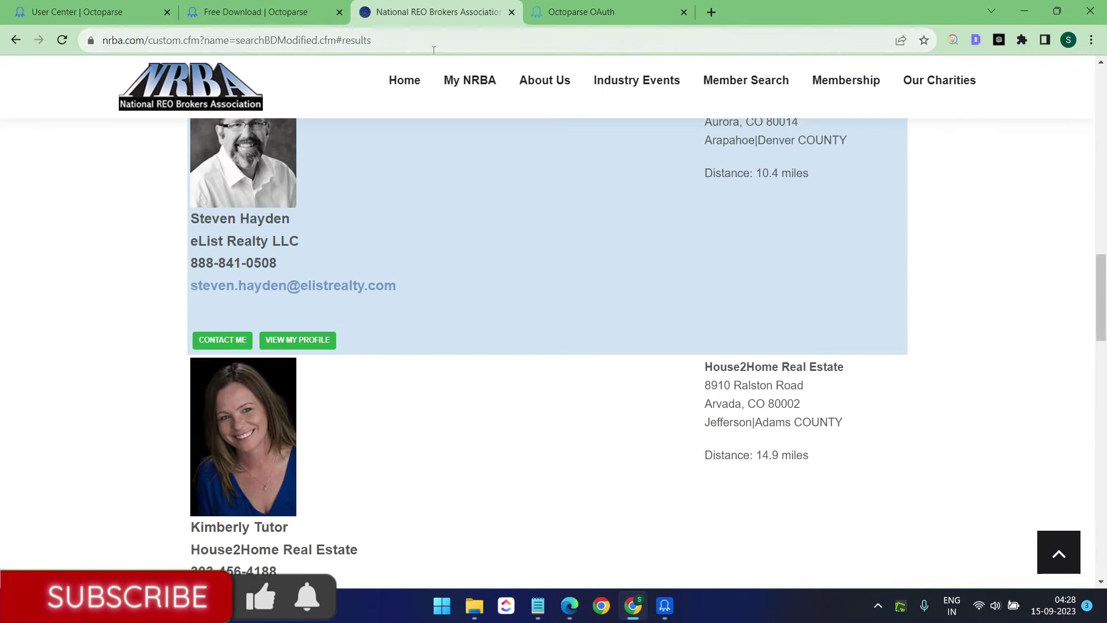
click(434, 50)
key(ctrl+c)
key(alt+Tab)
click(396, 178)
key(ctrl+v)
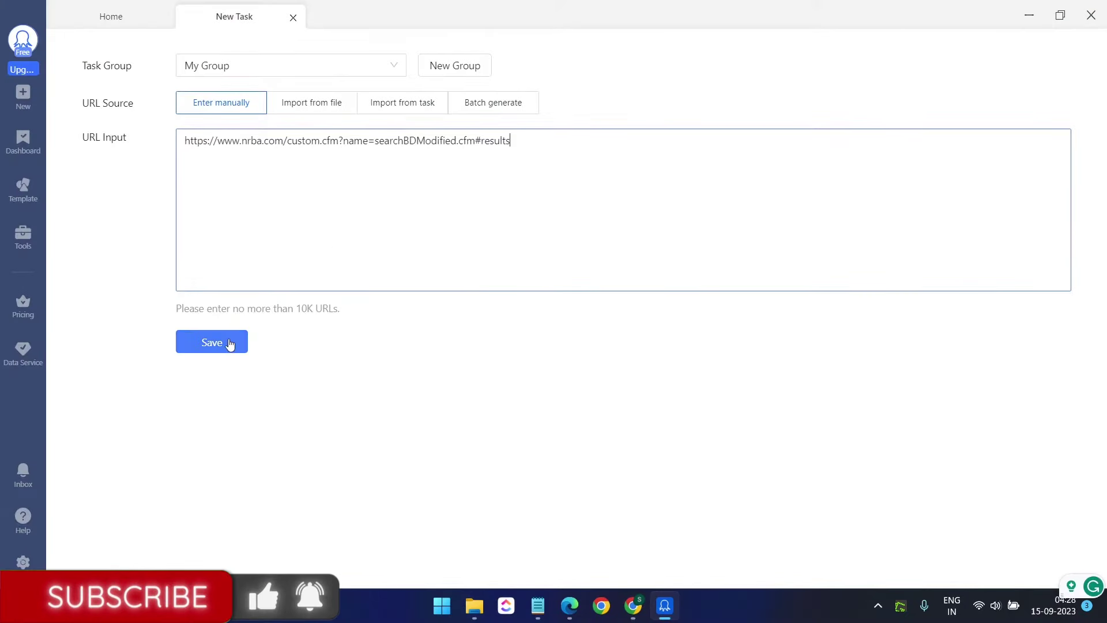
click(230, 343)
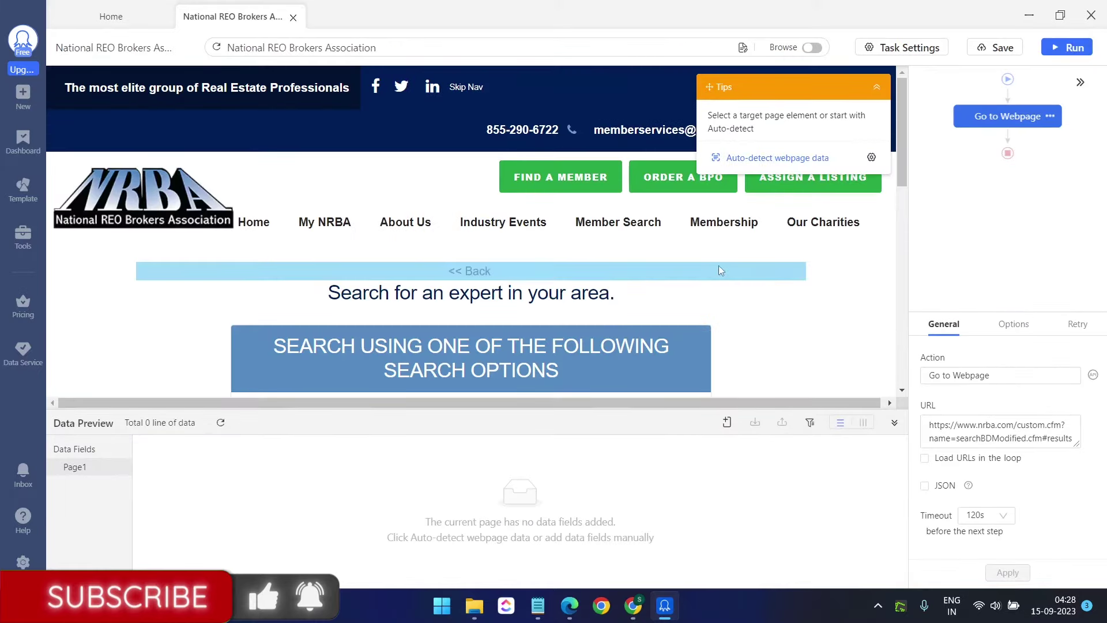
Select the page's Zip Code box and choose to enter a looped list of text
scroll(385, 274, down, 3)
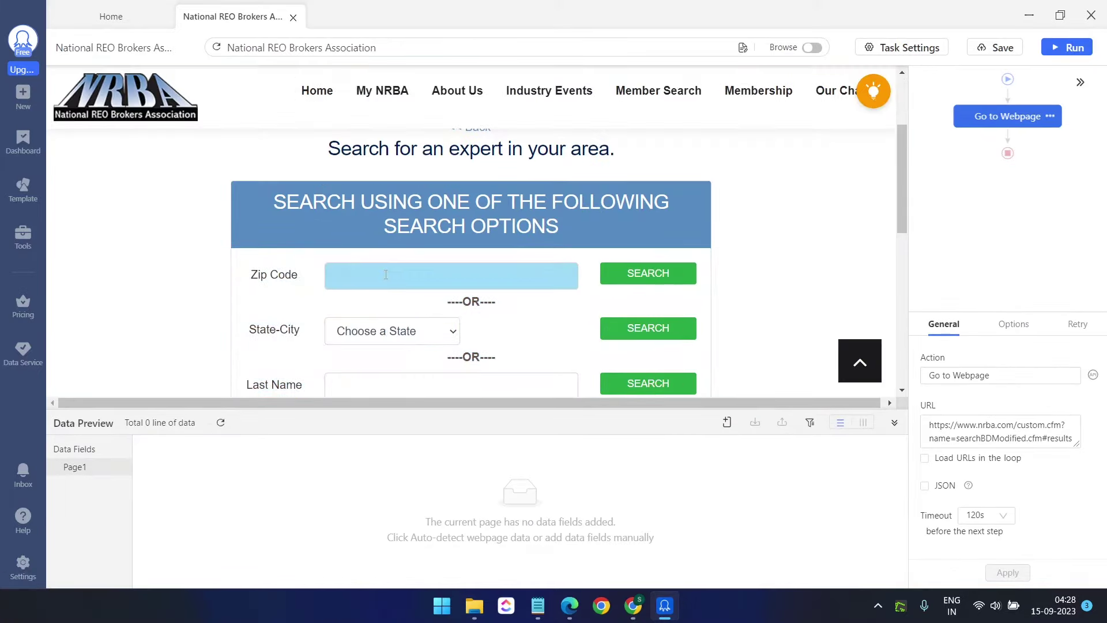
click(388, 276)
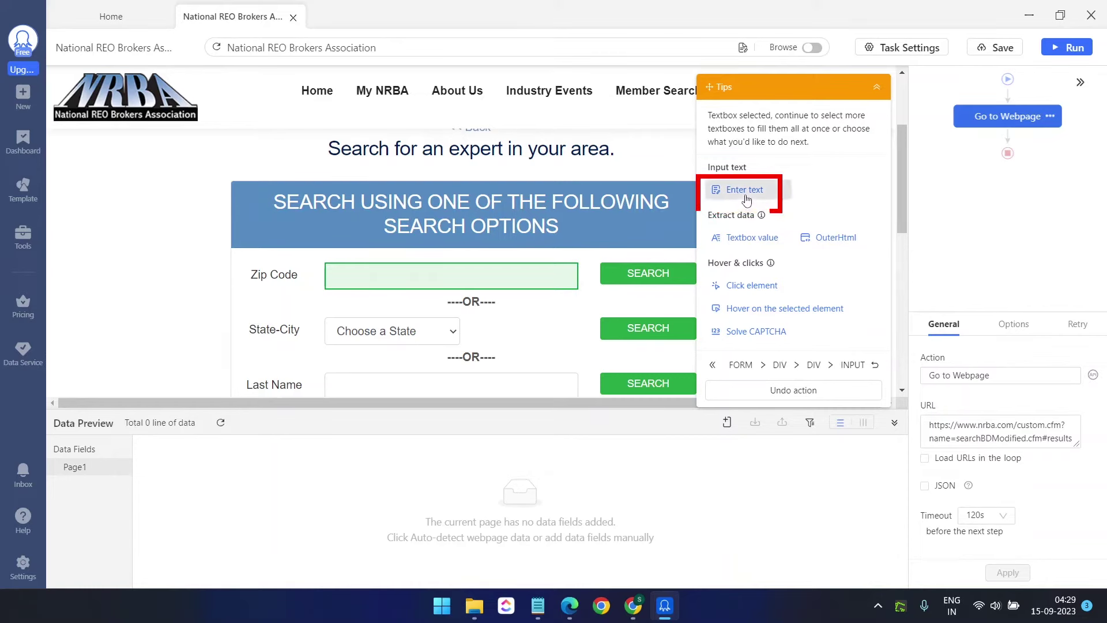
click(741, 196)
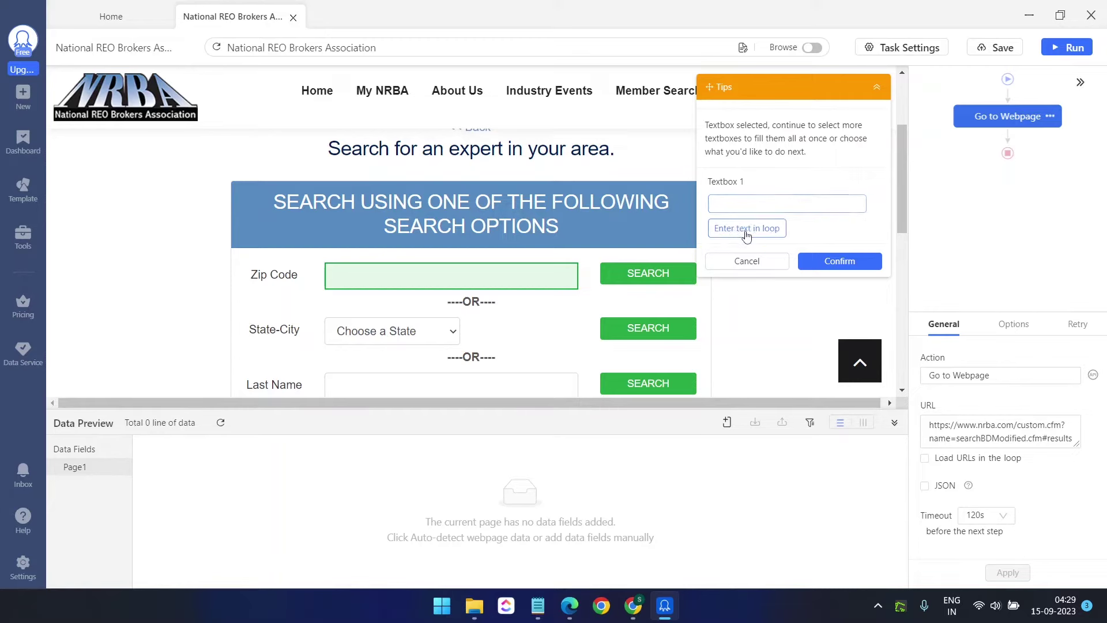
click(746, 229)
Enter the four zip codes 33030 to 37303 as loop text, confirm, and select the SEARCH button
click(548, 601)
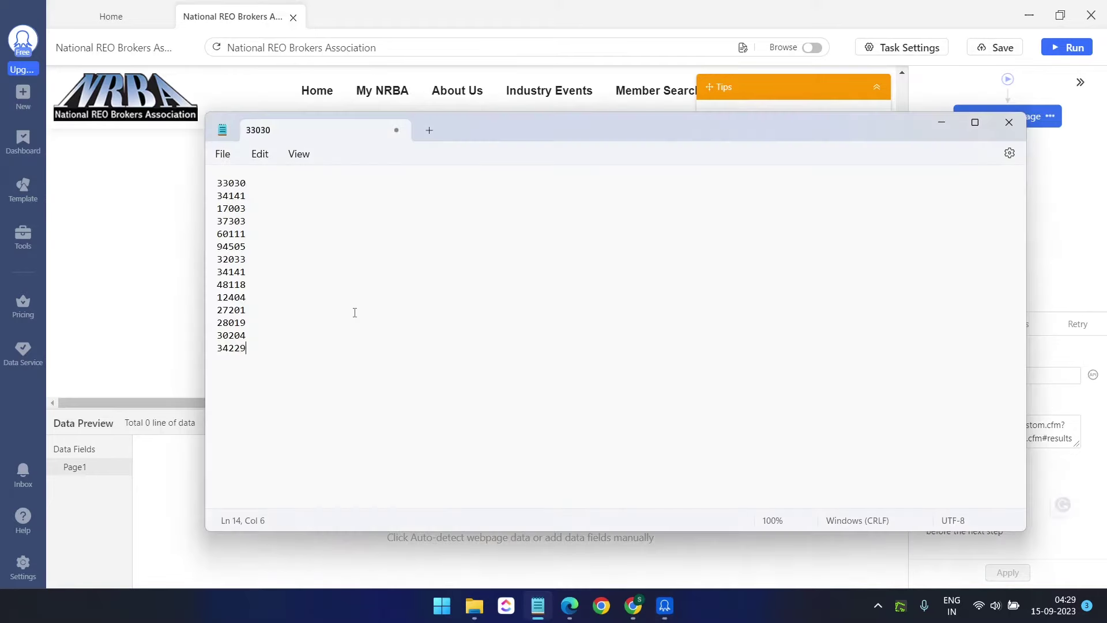
drag(265, 221, 217, 184)
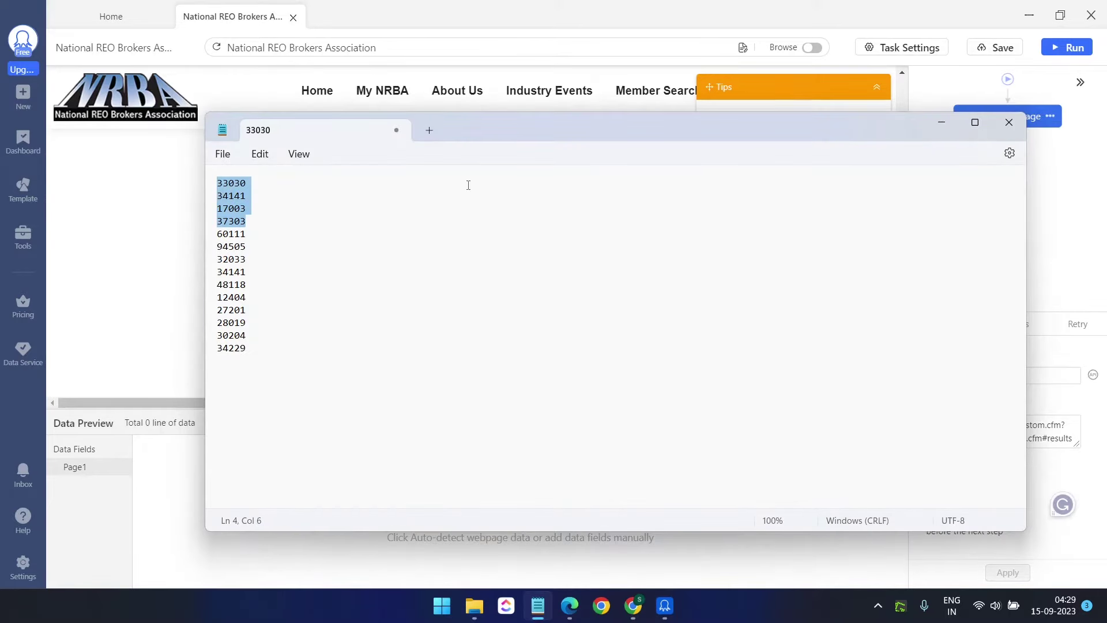
click(941, 122)
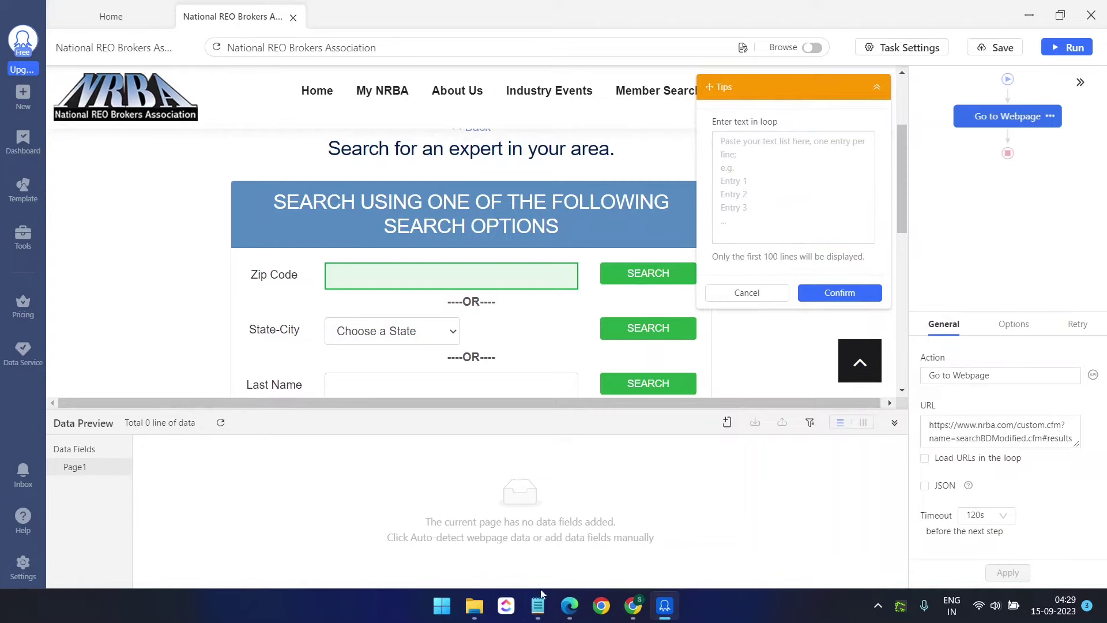
click(536, 611)
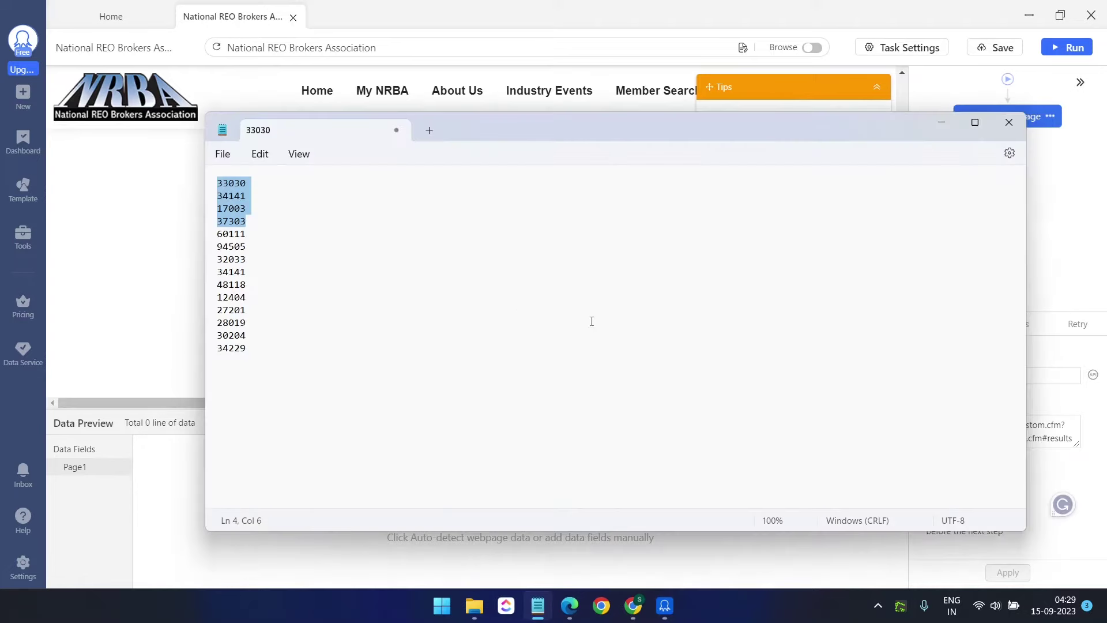
click(943, 126)
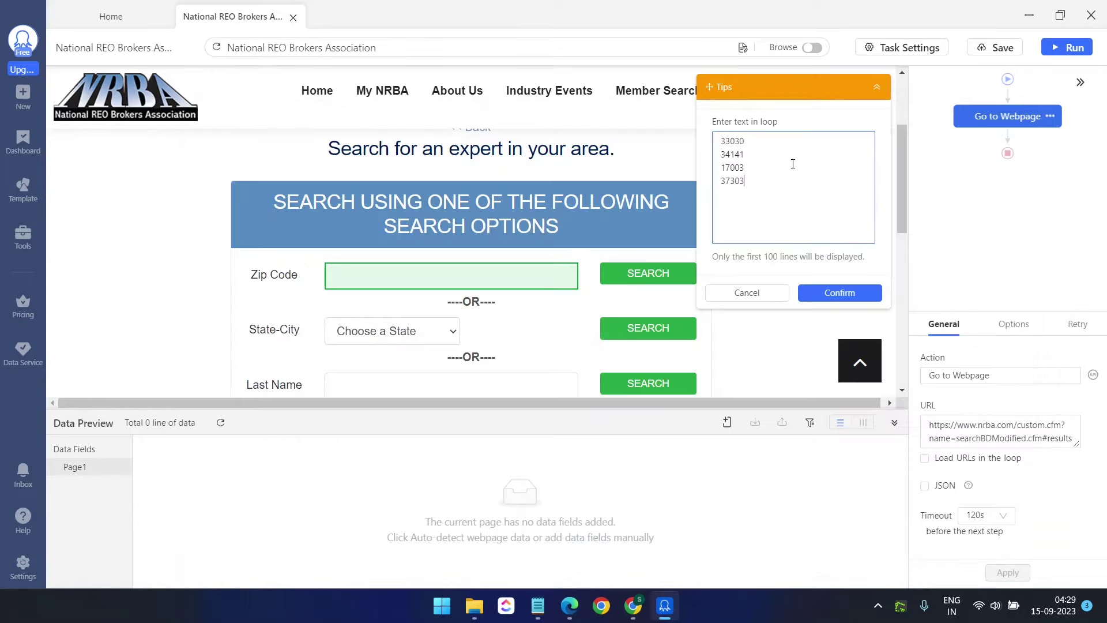
click(840, 293)
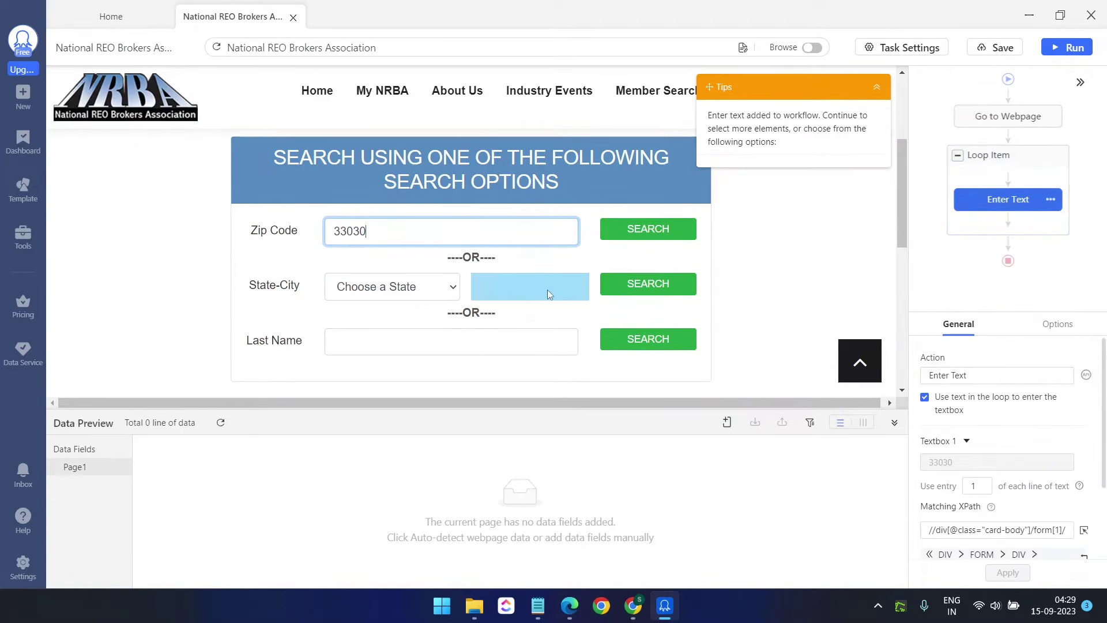
click(646, 230)
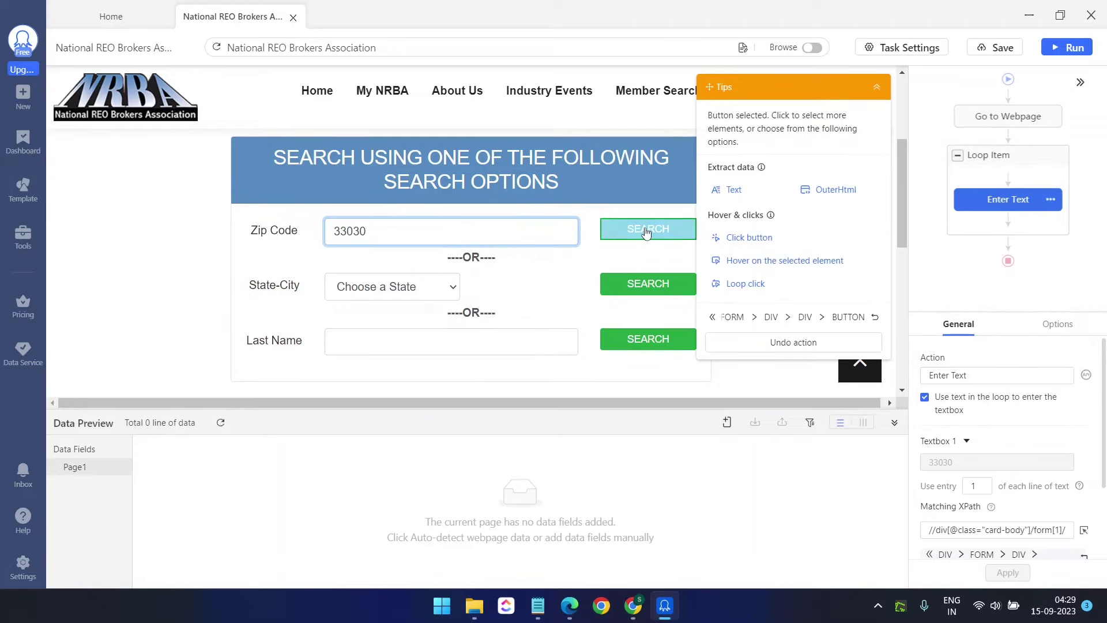
Add a Click Item submitting each zip search, then select the first broker's contact block
click(757, 238)
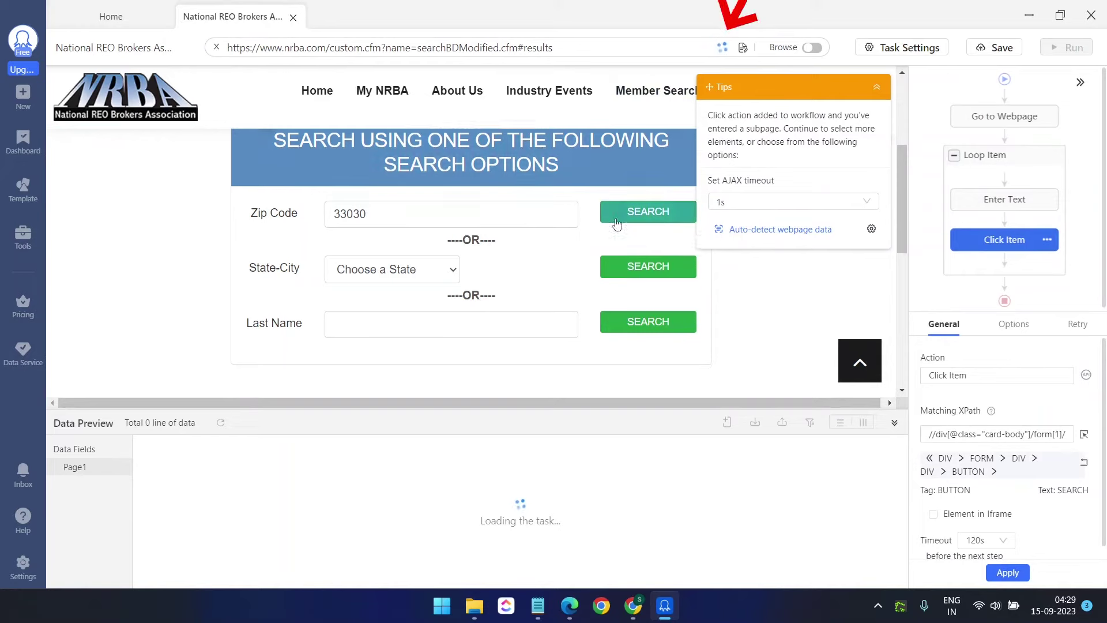
scroll(617, 224, down, 1)
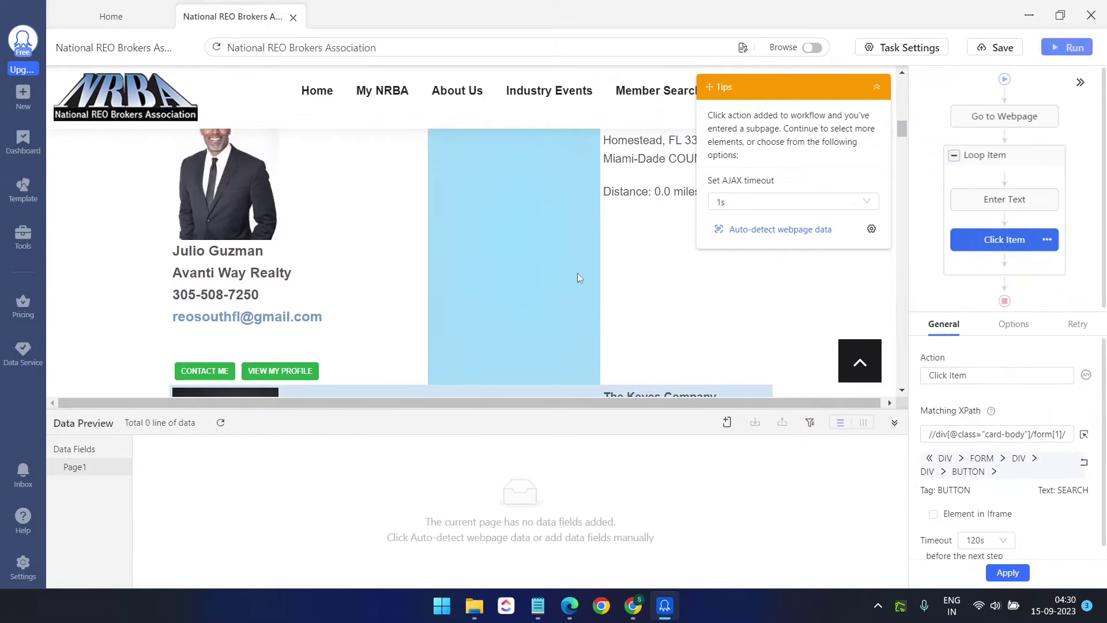
scroll(442, 293, down, 5)
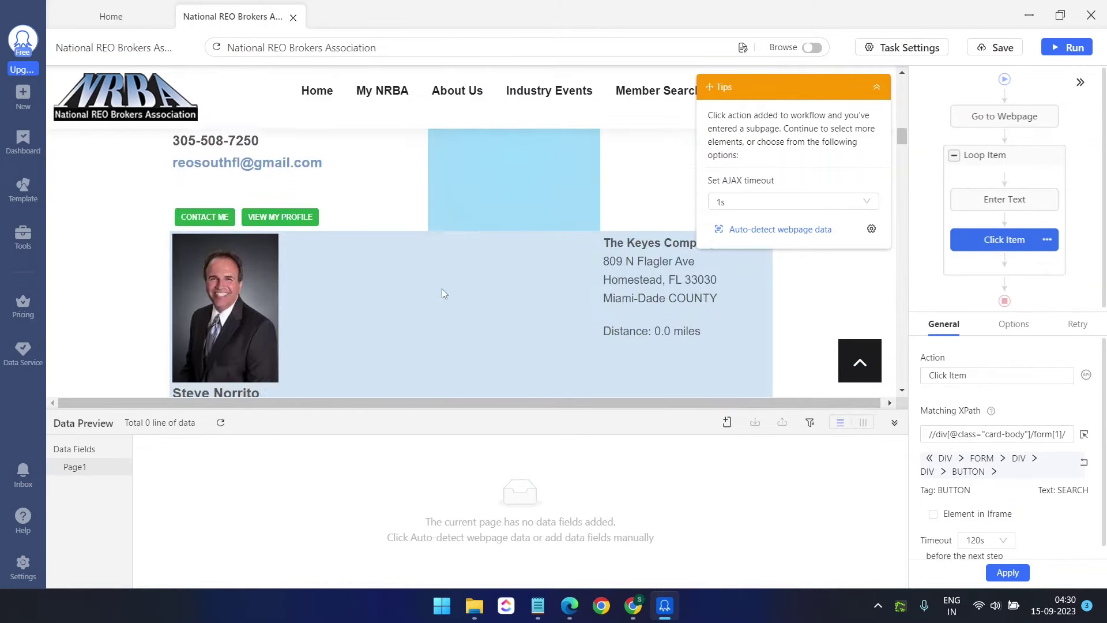
scroll(442, 288, down, 15)
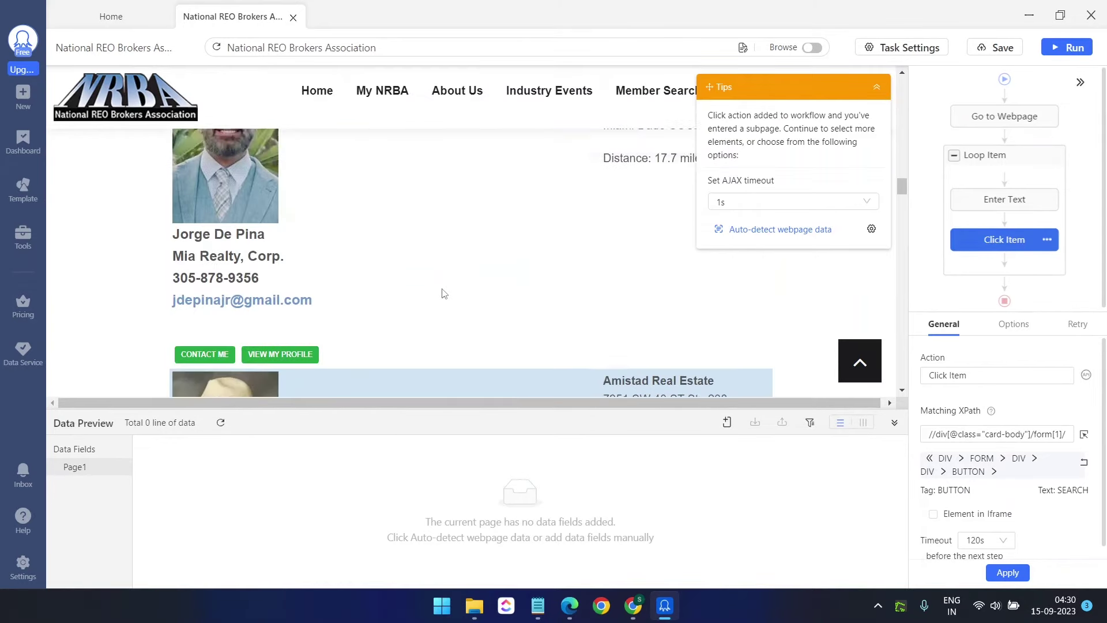
scroll(444, 293, up, 20)
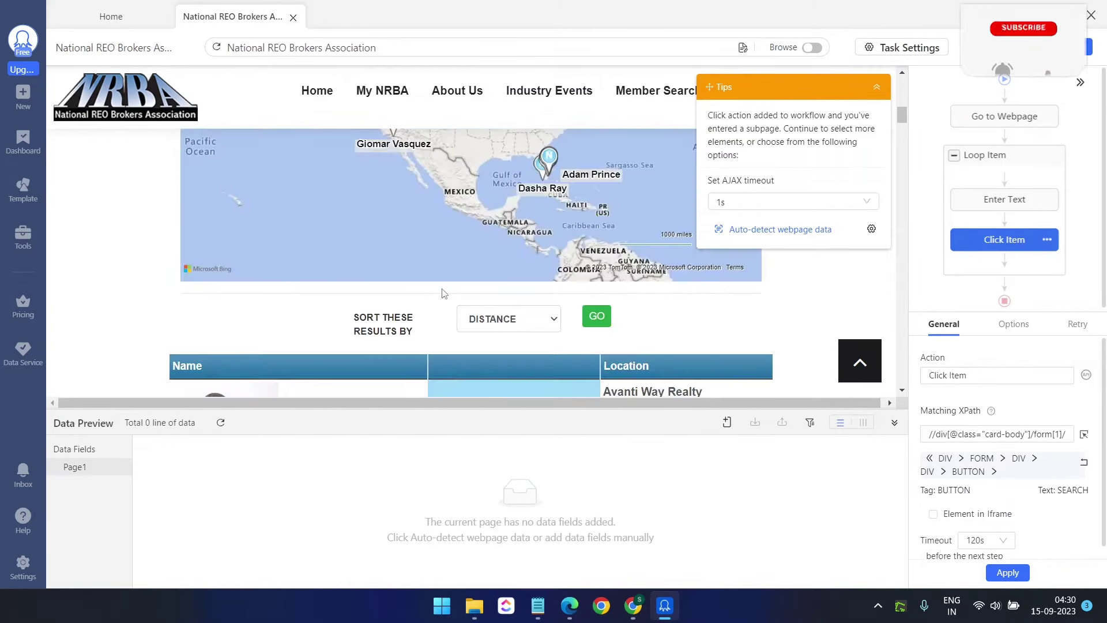
scroll(443, 293, down, 5)
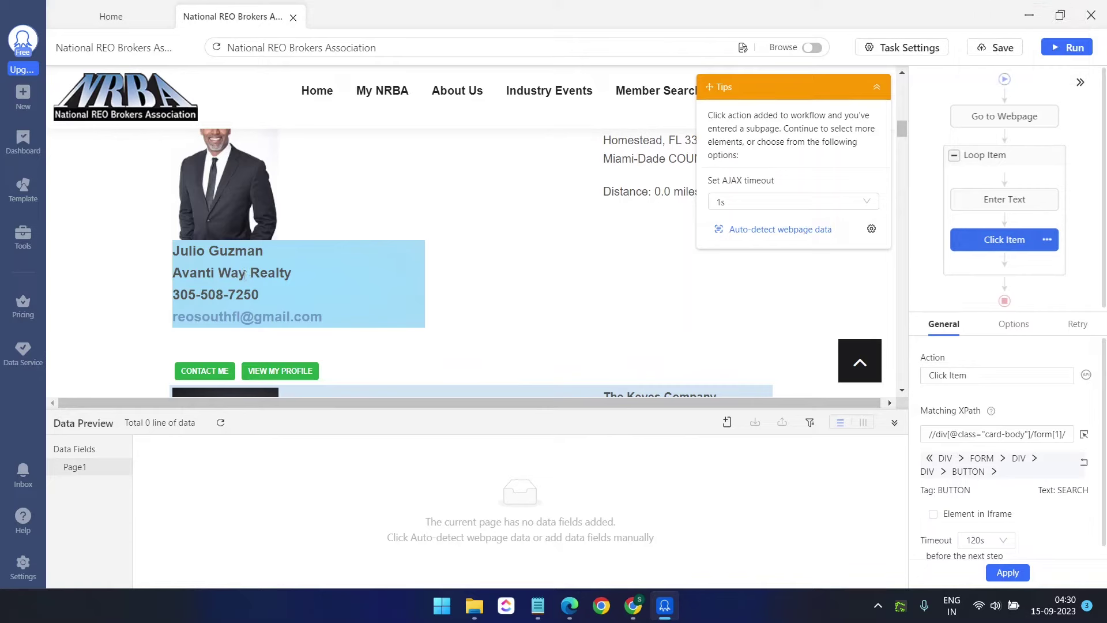
click(244, 276)
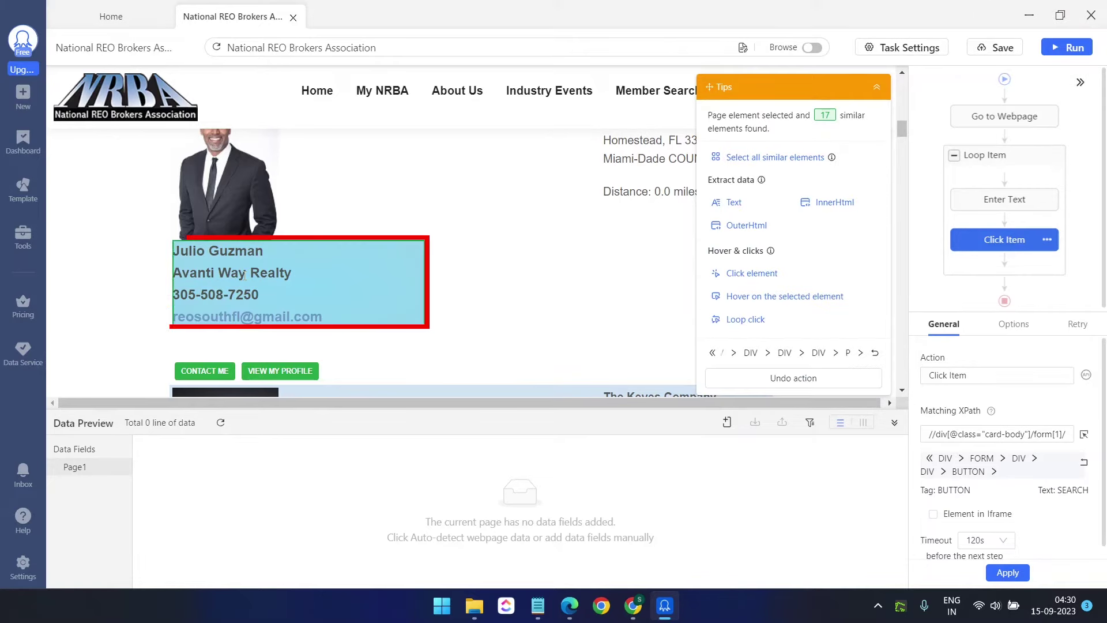
Select all 17 similar broker blocks and extract their contact text as Field1
click(751, 167)
scroll(514, 260, down, 10)
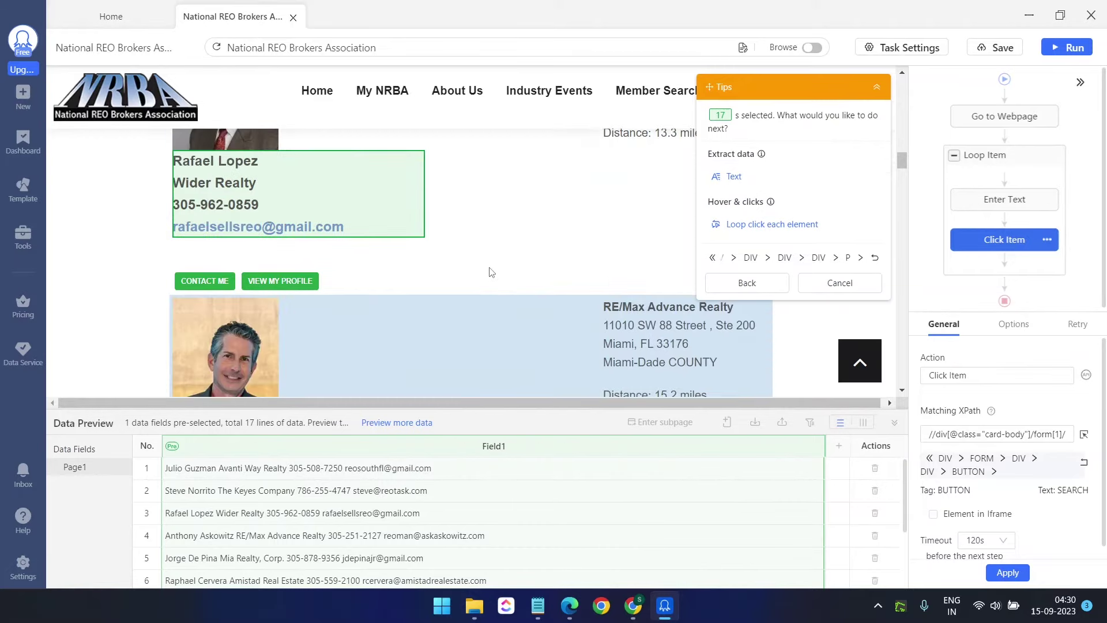
scroll(490, 272, down, 18)
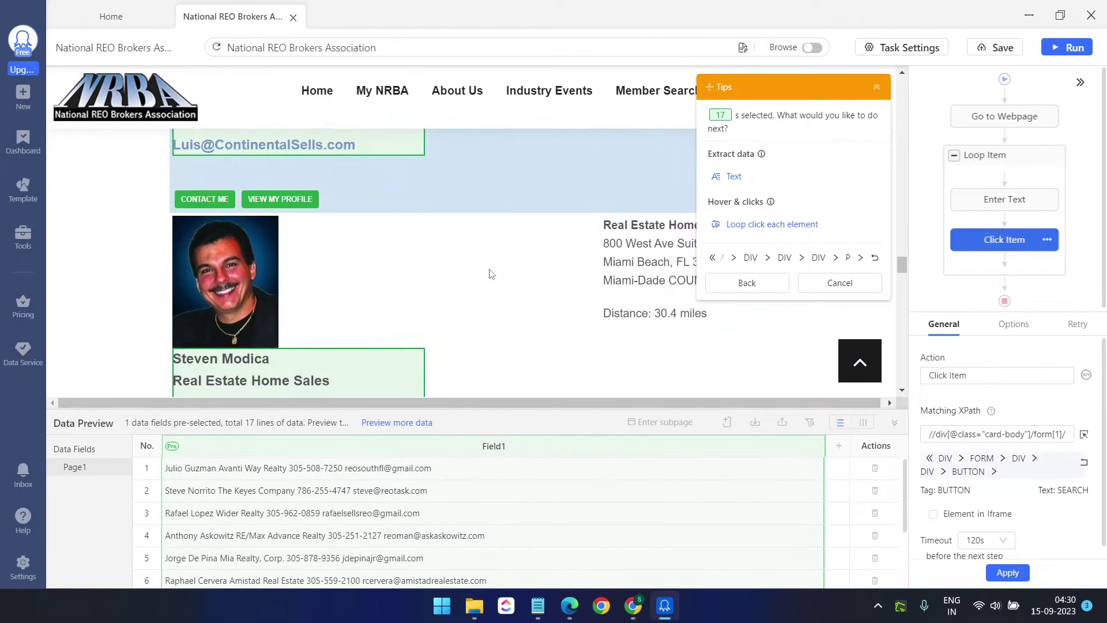
scroll(489, 269, up, 15)
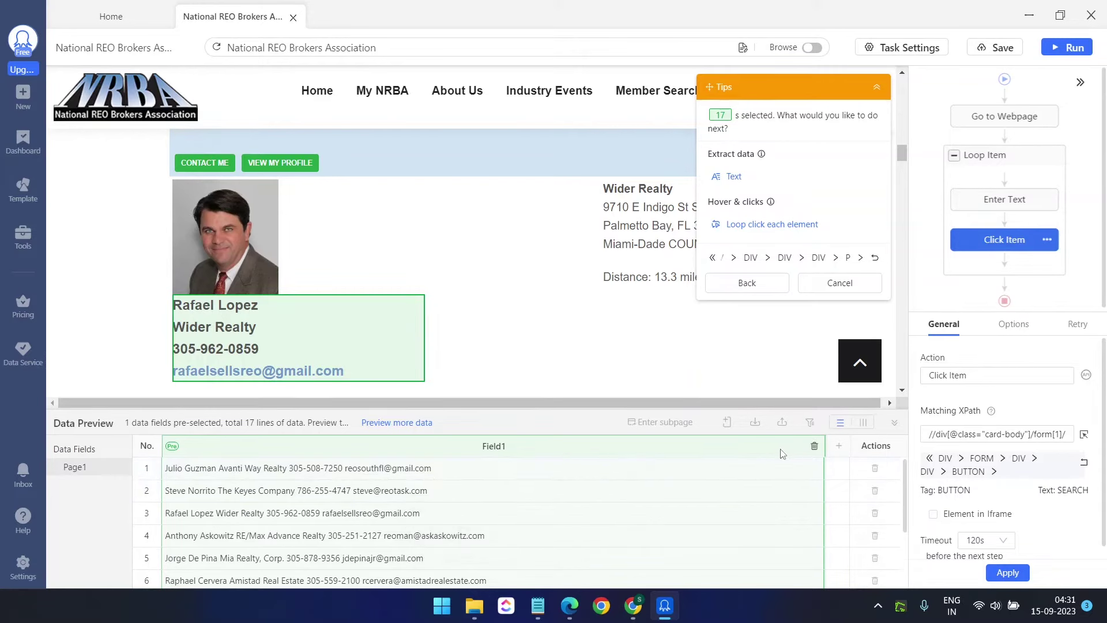
click(731, 178)
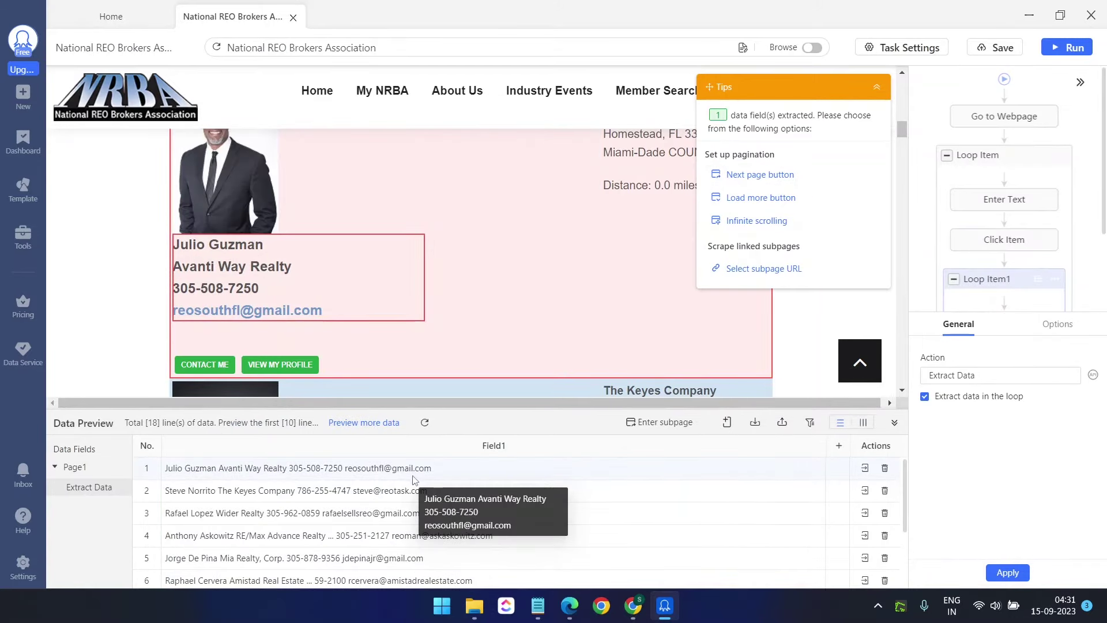
click(812, 447)
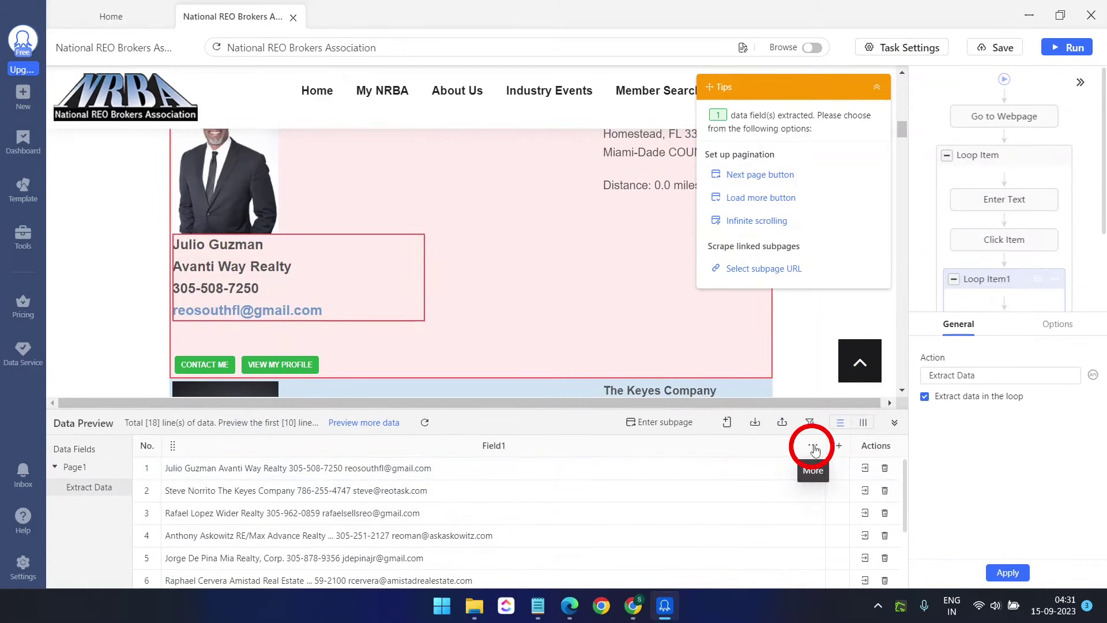
Customize Field1 so it captures each broker listing's innerHTML
mouse_move(801, 360)
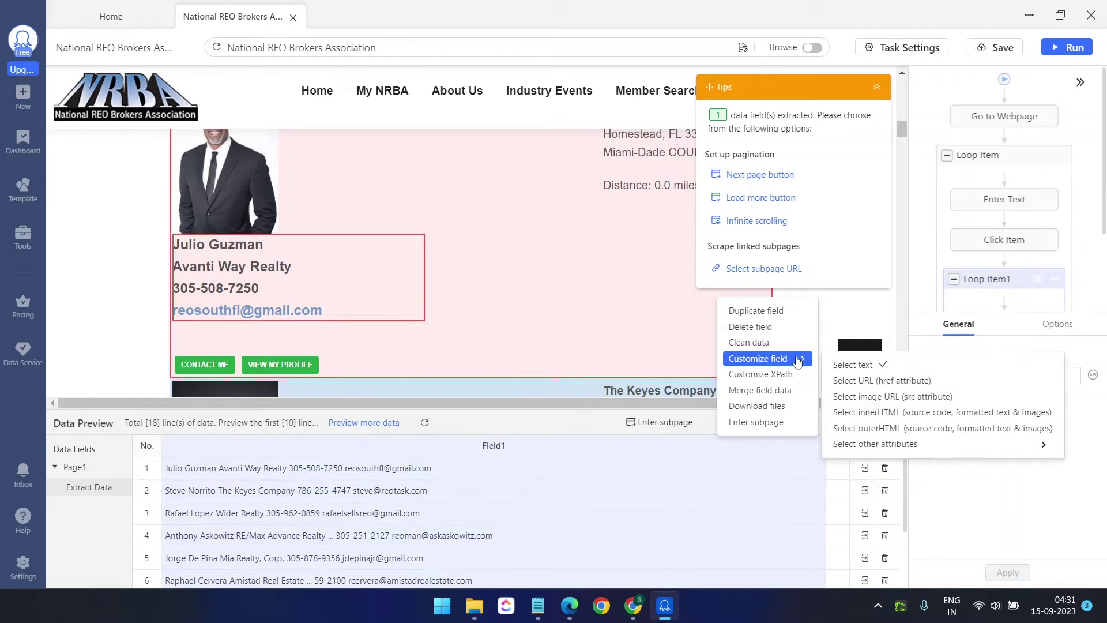
click(884, 413)
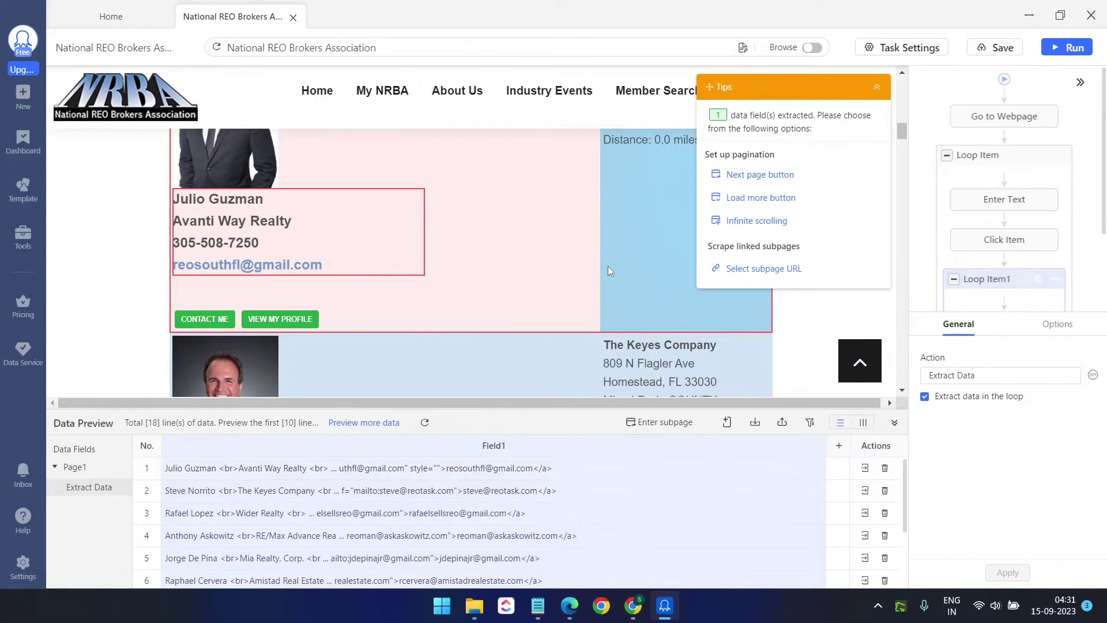
scroll(608, 265, up, 3)
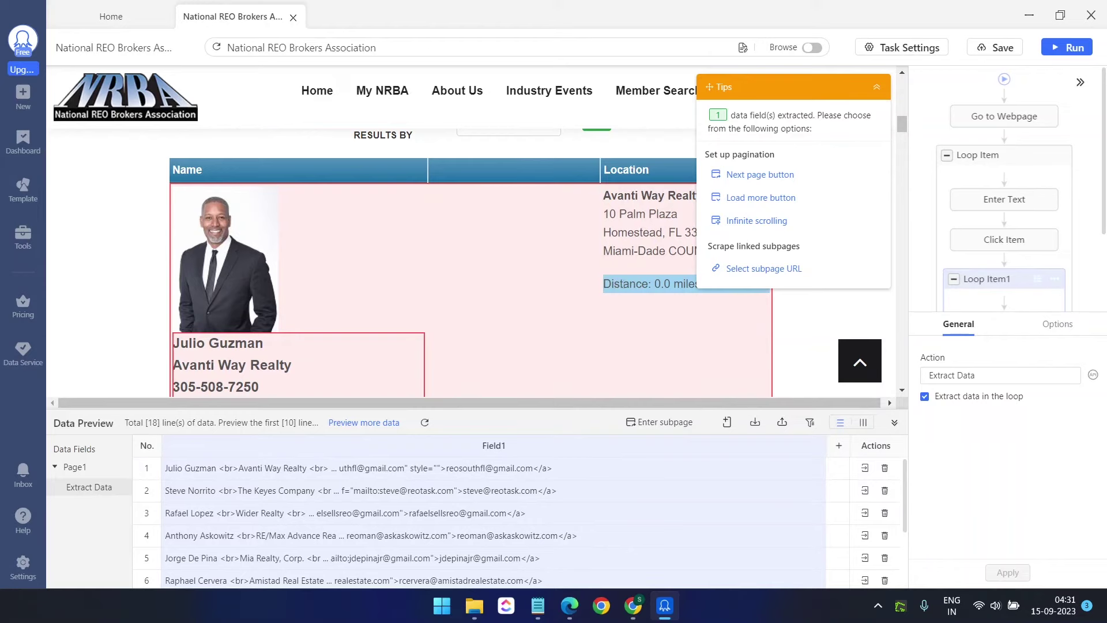
Extract the 'Distance: 0.0 miles' text as a second field for every broker
click(646, 284)
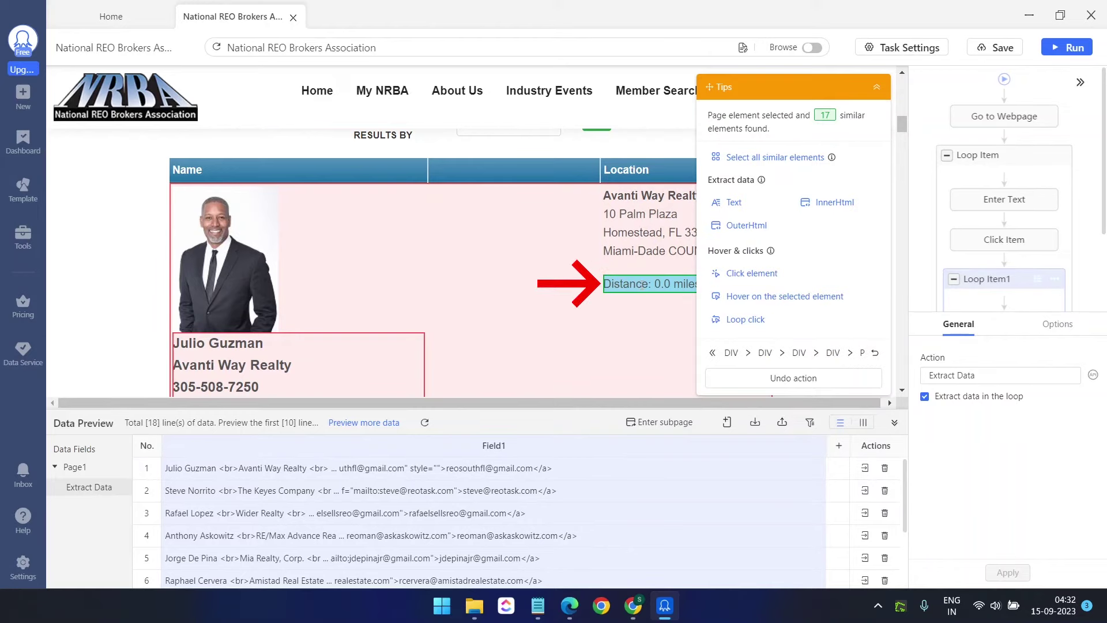
click(734, 205)
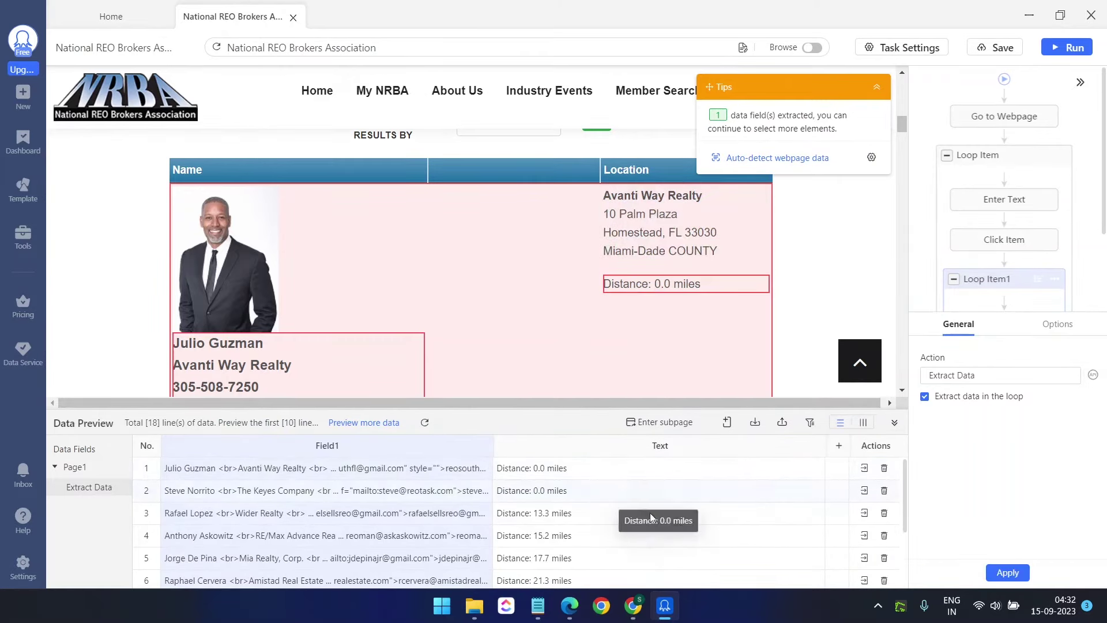
scroll(651, 517, down, 2)
scroll(651, 517, up, 2)
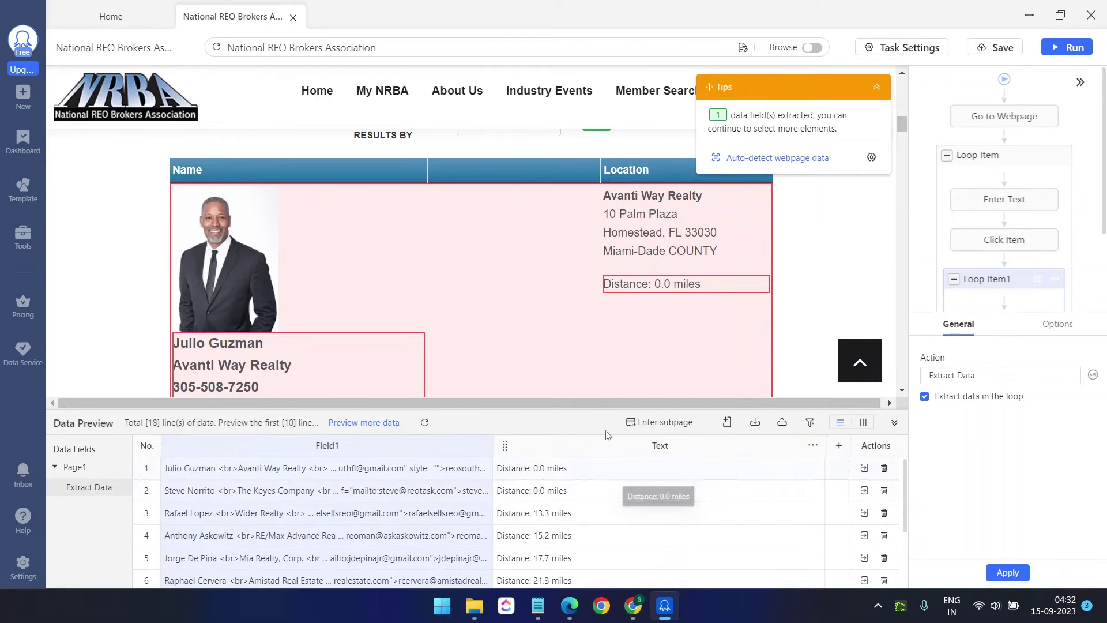
scroll(1006, 208, down, 2)
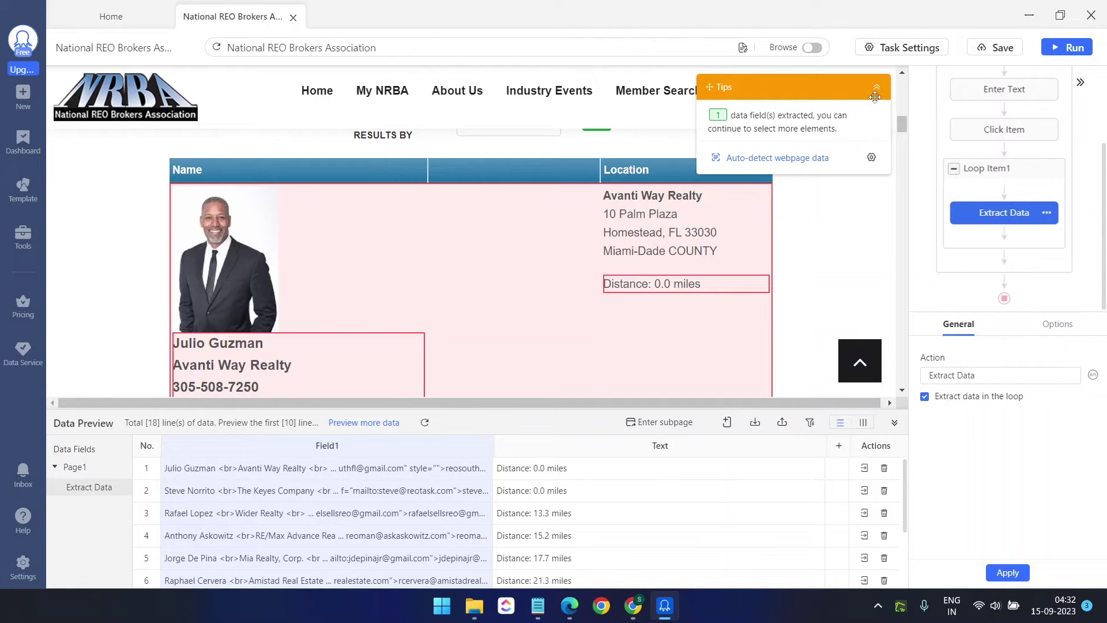
scroll(946, 277, up, 2)
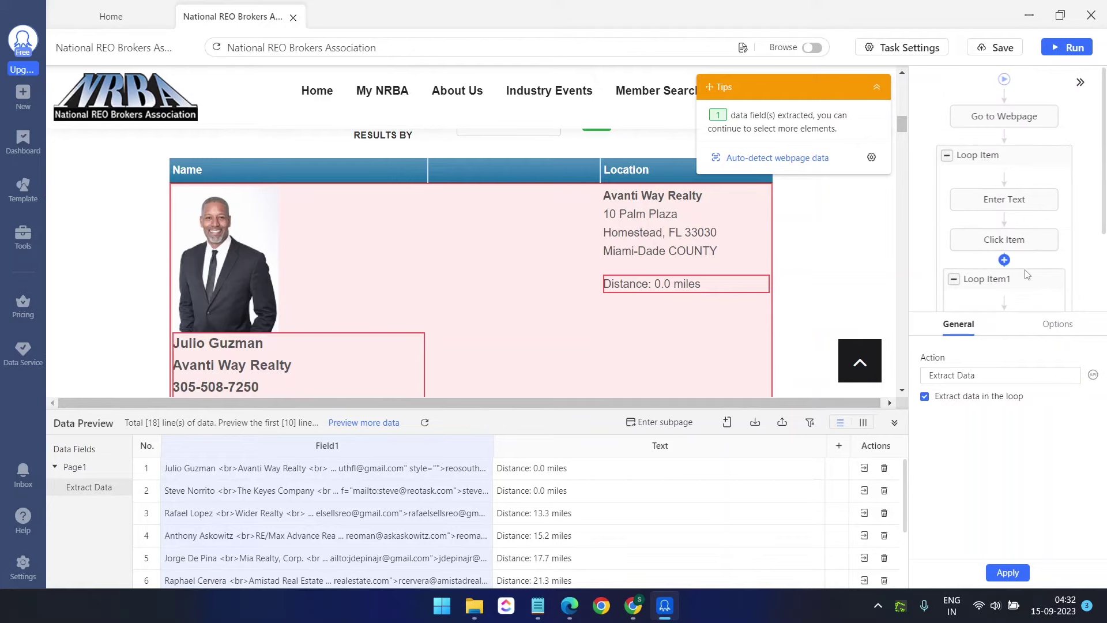
Open the zip code loop settings and select the first ten zip codes in Notepad
mouse_move(1061, 162)
click(1048, 161)
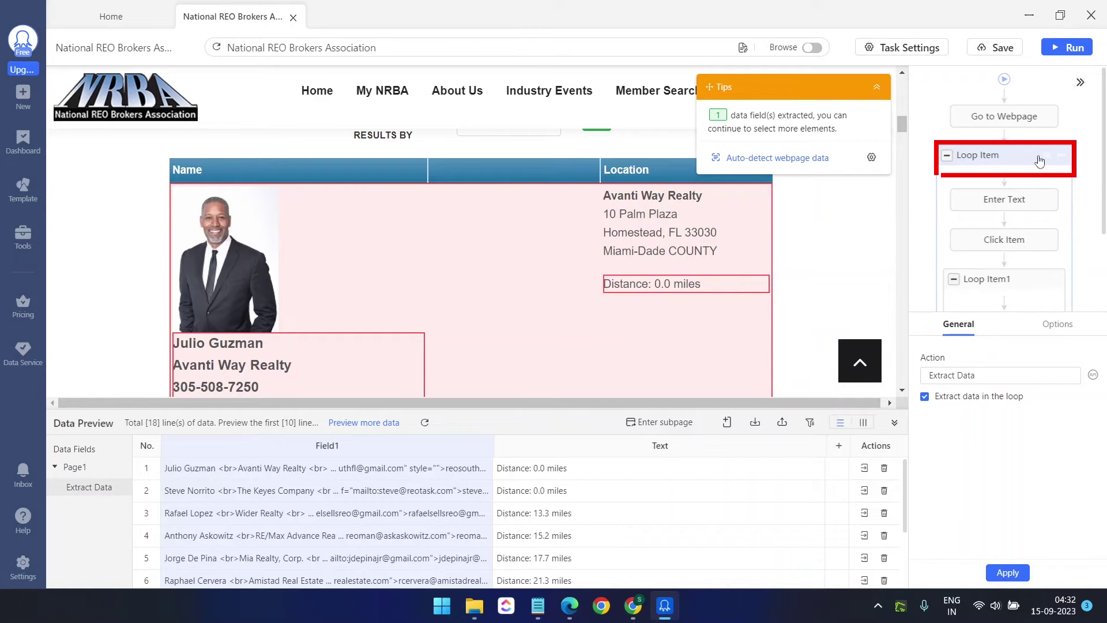
click(960, 521)
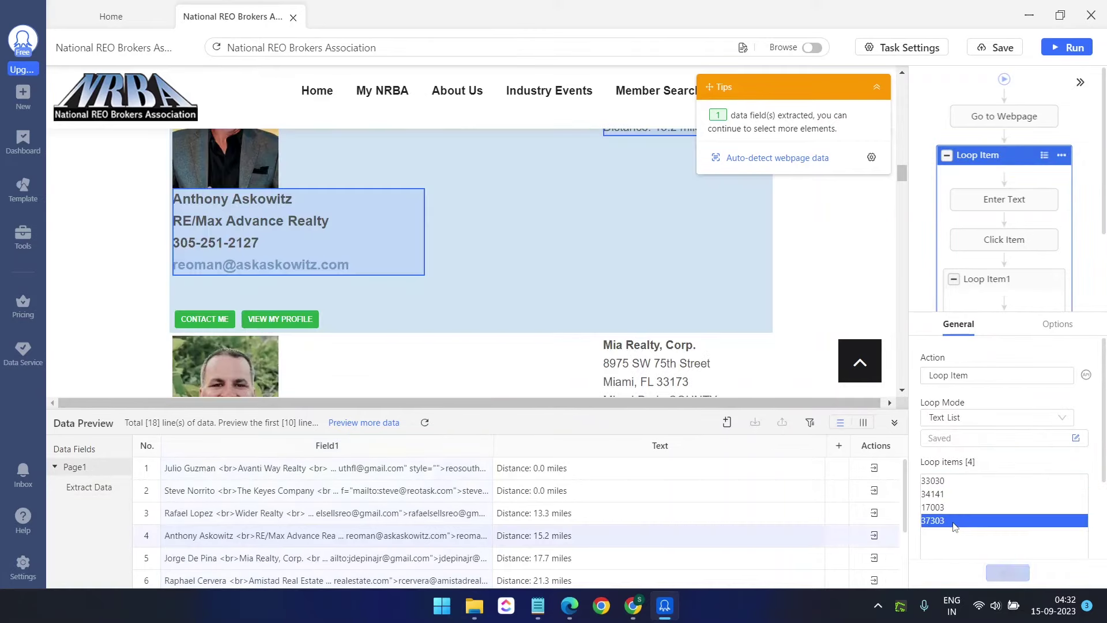
click(537, 605)
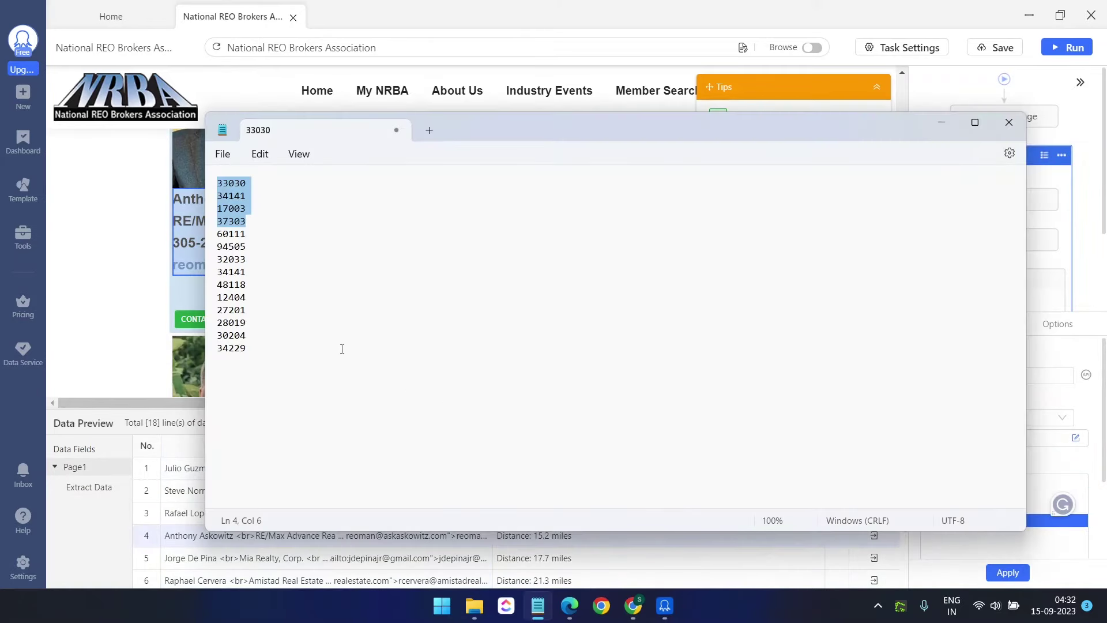
drag(254, 298, 255, 196)
click(254, 246)
drag(246, 295, 200, 189)
key(ctrl+c)
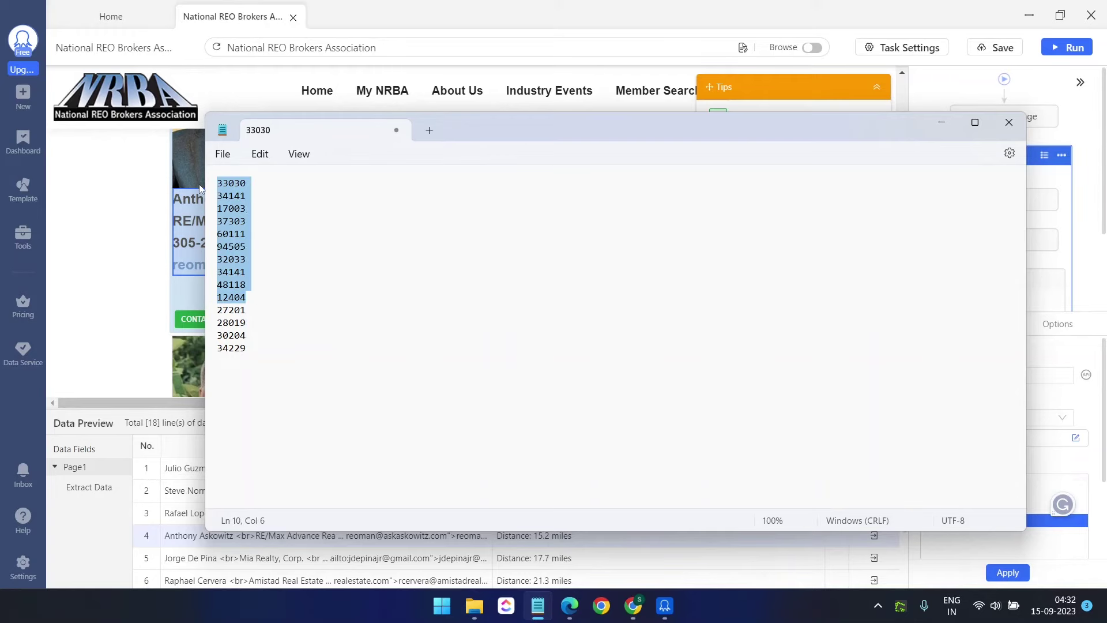
key(alt+Tab)
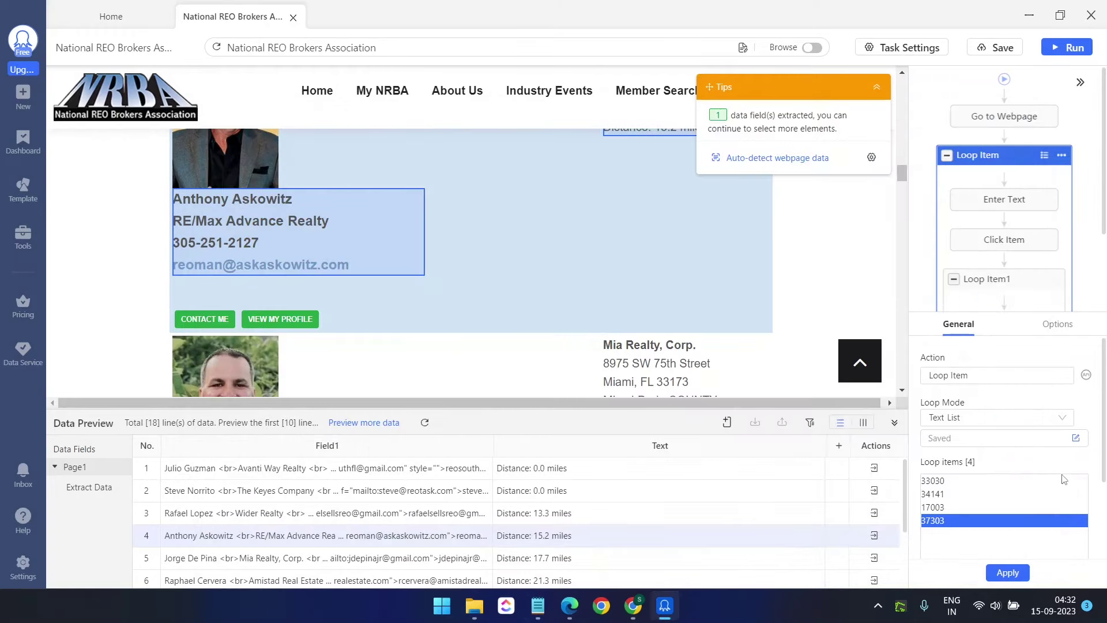
Replace the loop's four zip codes with ten, 33030 through 48118, confirm and apply
click(1076, 438)
key(ctrl+a)
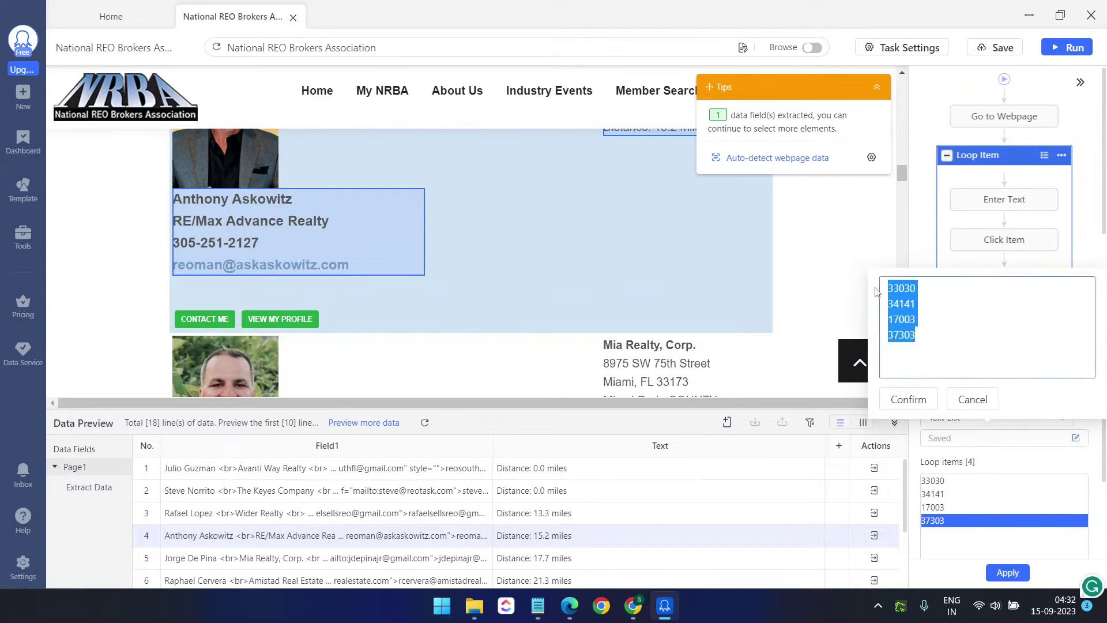
key(ctrl+v)
scroll(953, 346, up, 2)
scroll(953, 347, down, 2)
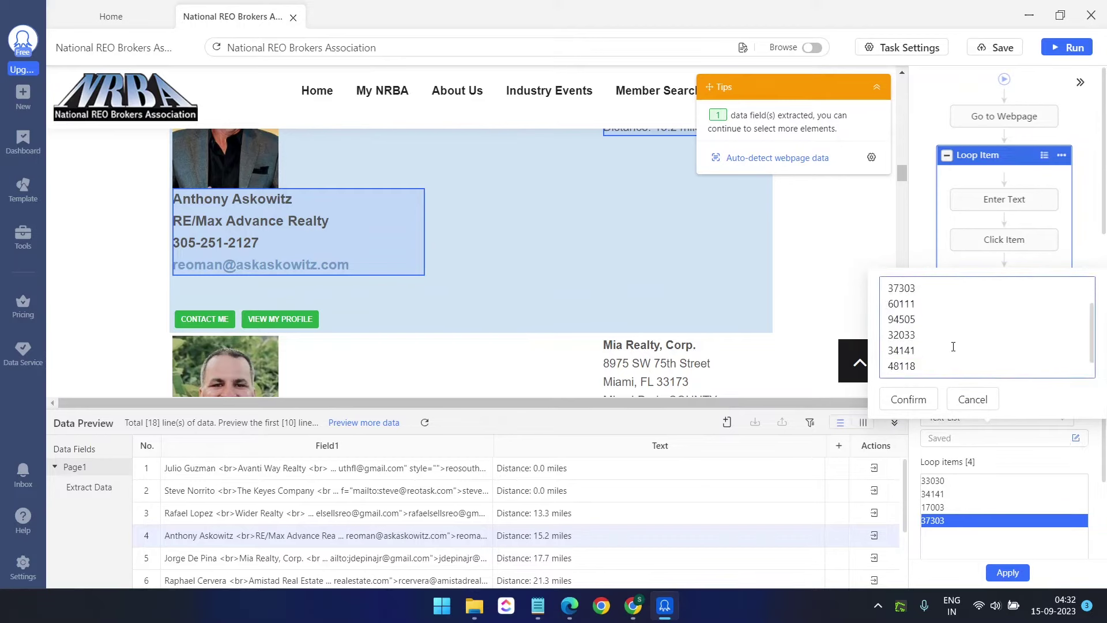
click(924, 400)
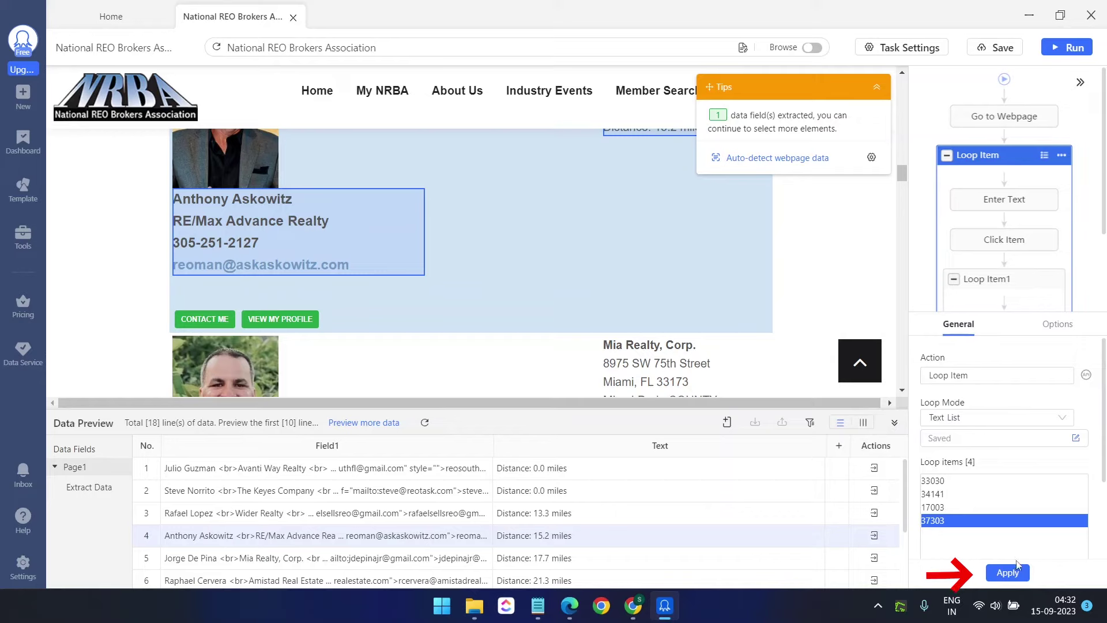
click(1008, 572)
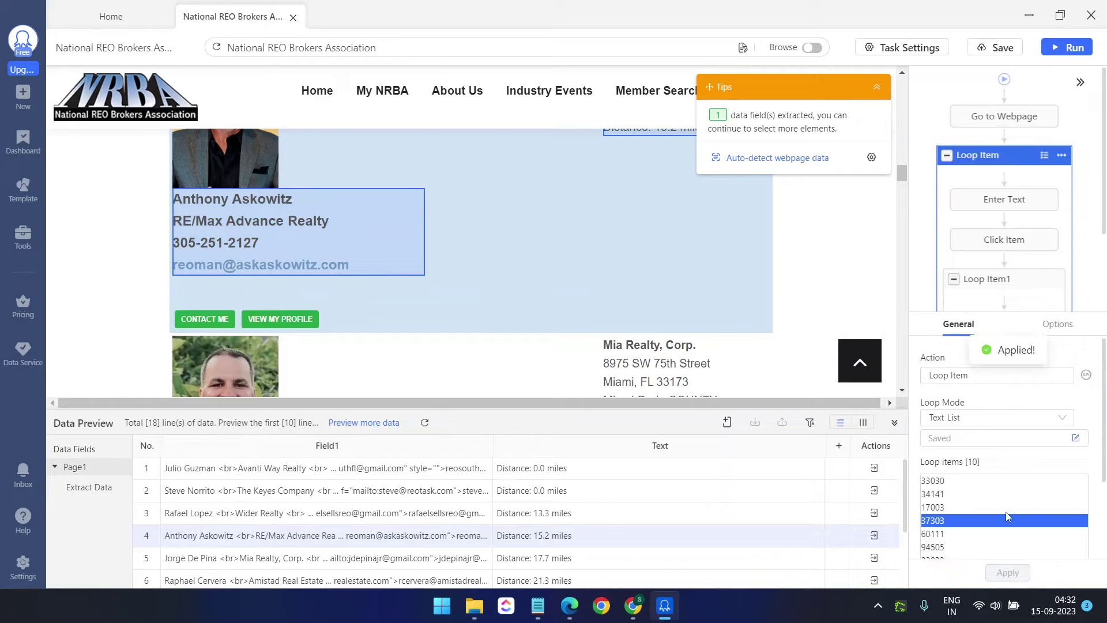
scroll(1007, 516, down, 2)
scroll(1006, 516, up, 2)
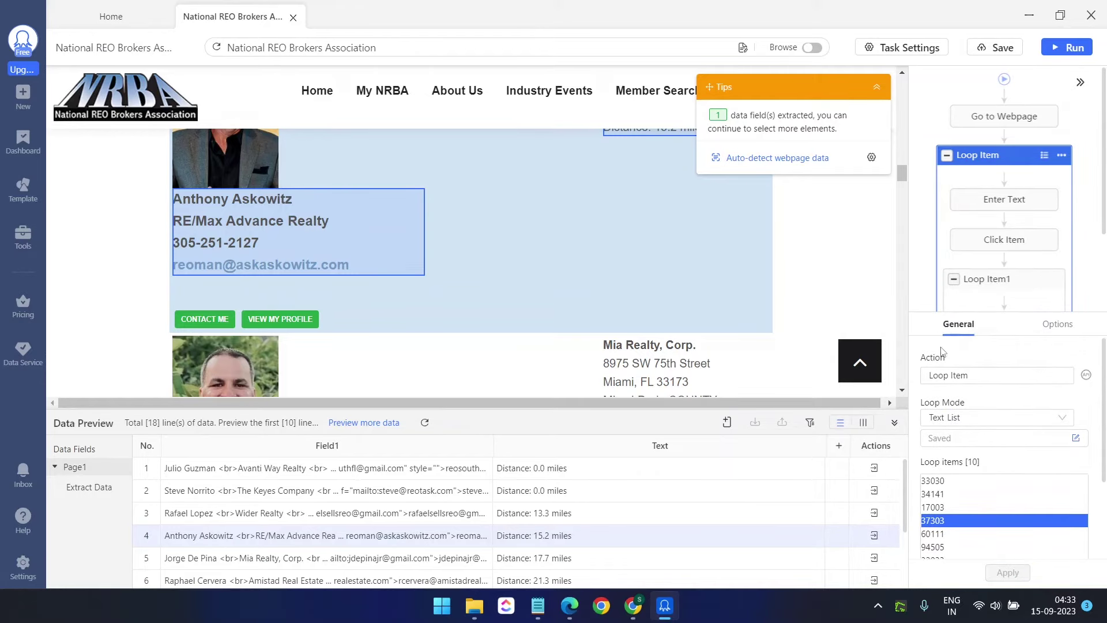
Save the National REO Brokers Association task, confirm it in the Dashboard task list, then start it
click(997, 51)
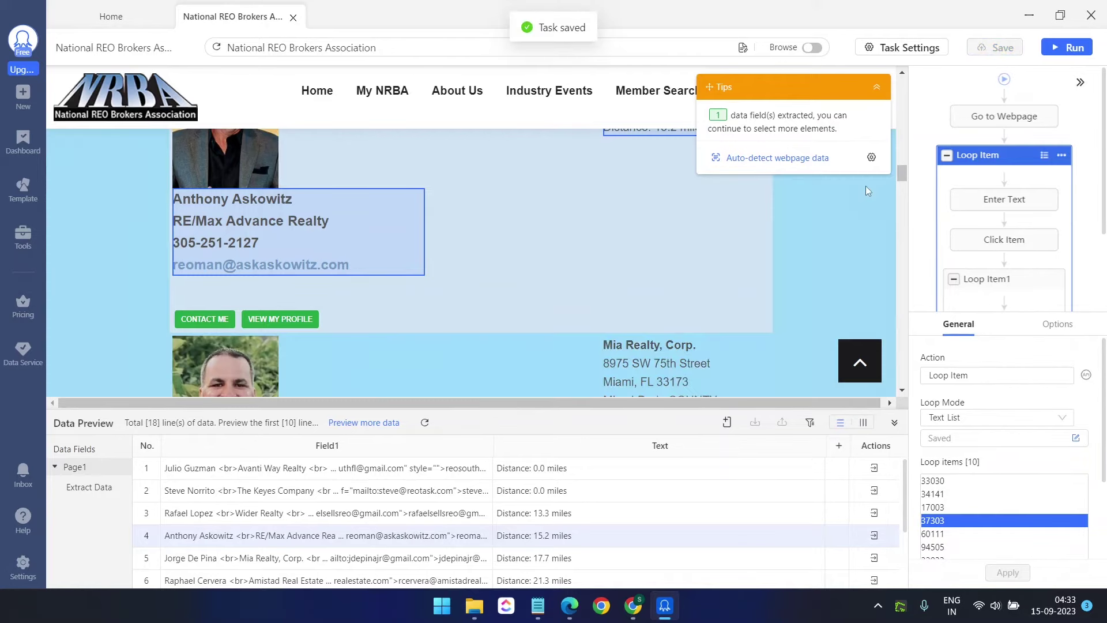
mouse_move(1005, 181)
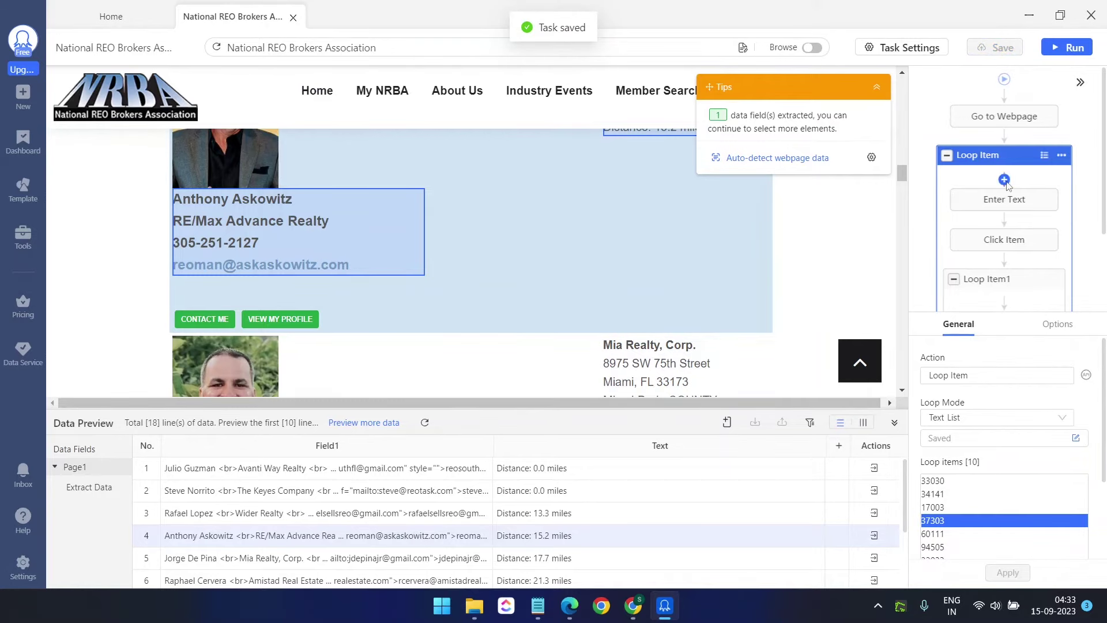
click(102, 19)
click(26, 151)
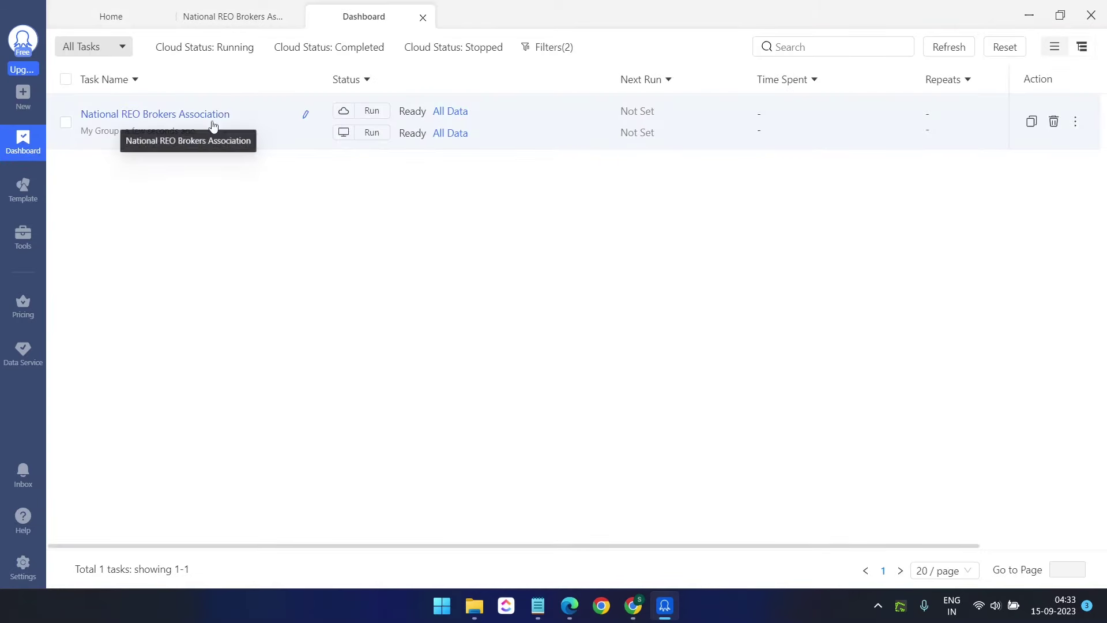
click(240, 19)
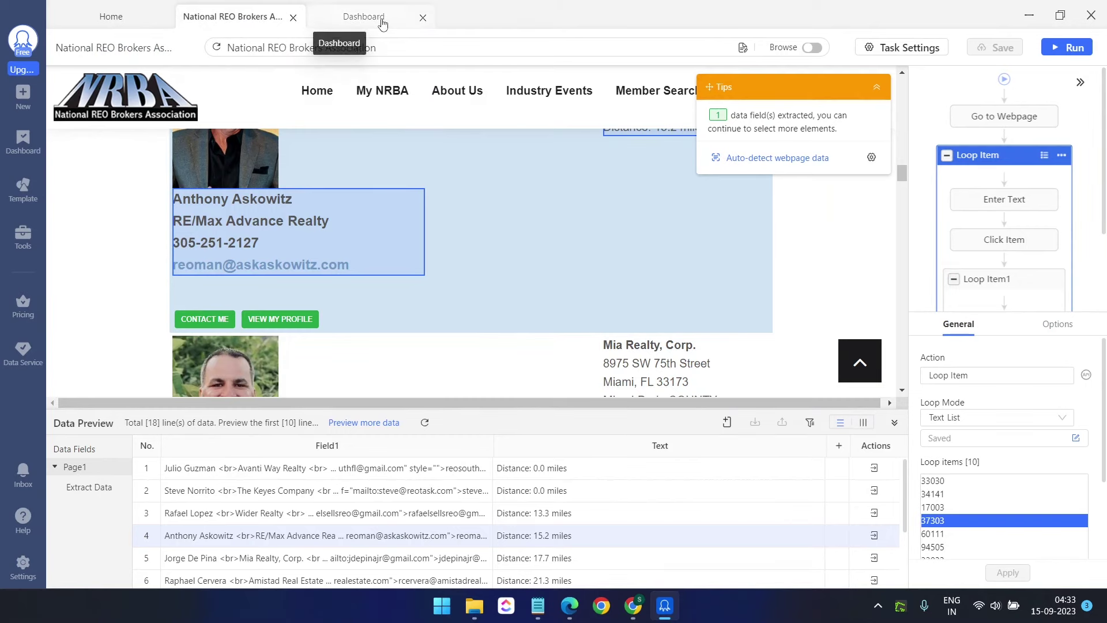
click(410, 21)
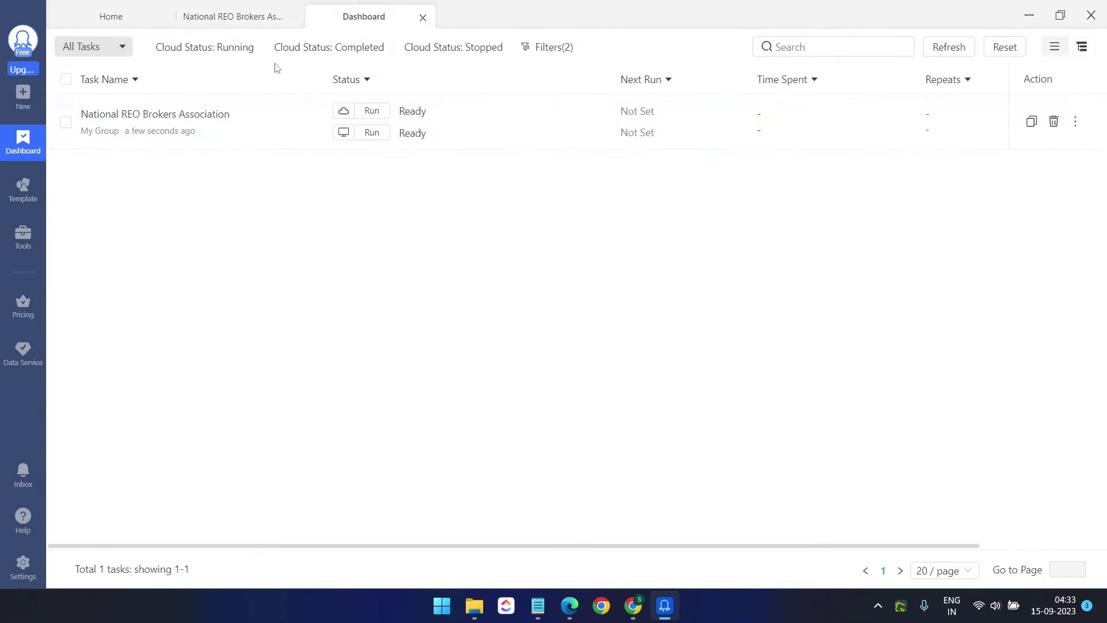
click(212, 17)
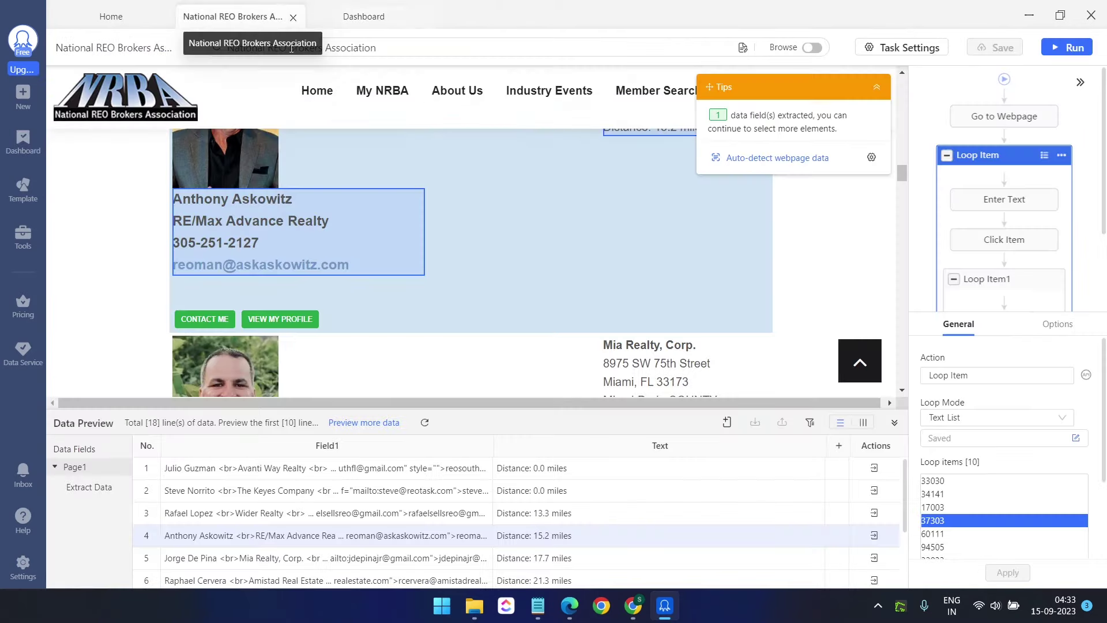
click(1067, 47)
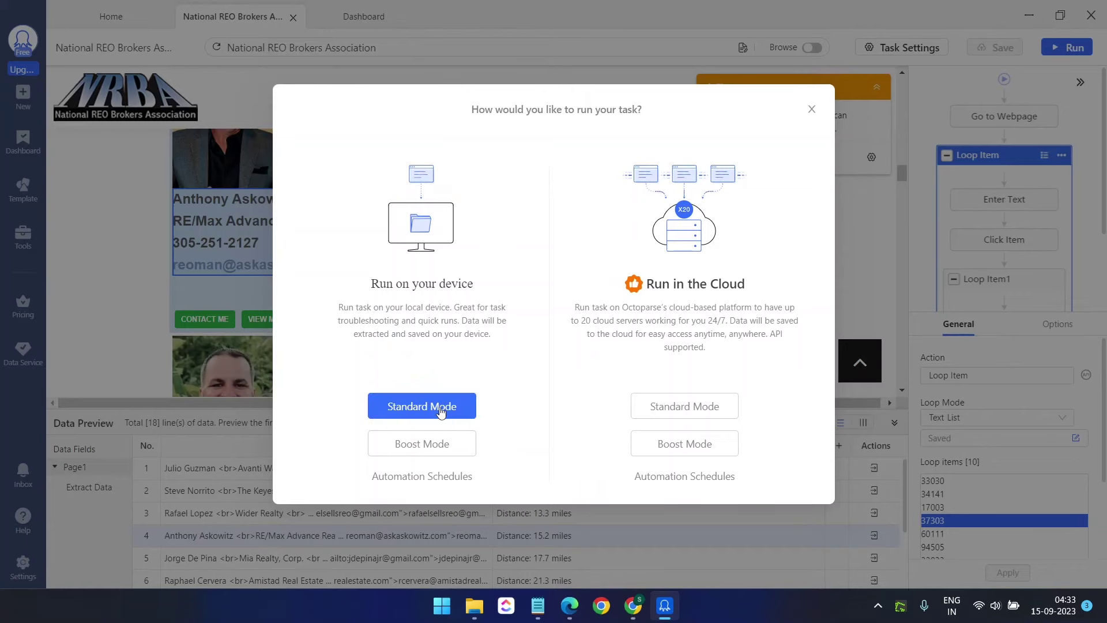
Run the task on this device in Standard Mode, toggling the live browser view to watch it
click(440, 409)
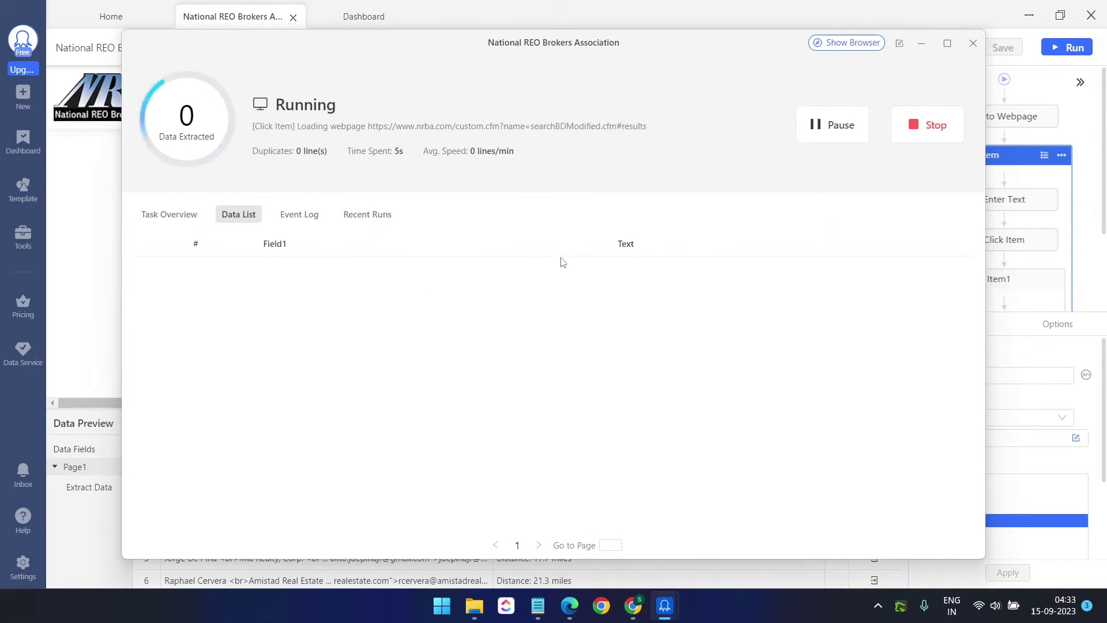
click(850, 44)
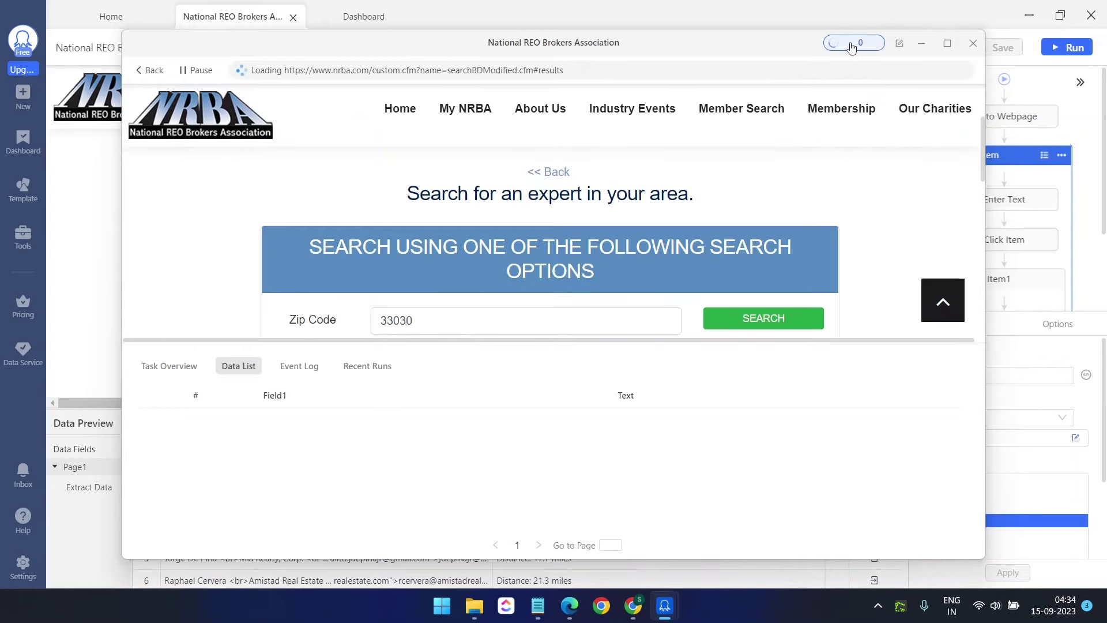
scroll(705, 214, down, 3)
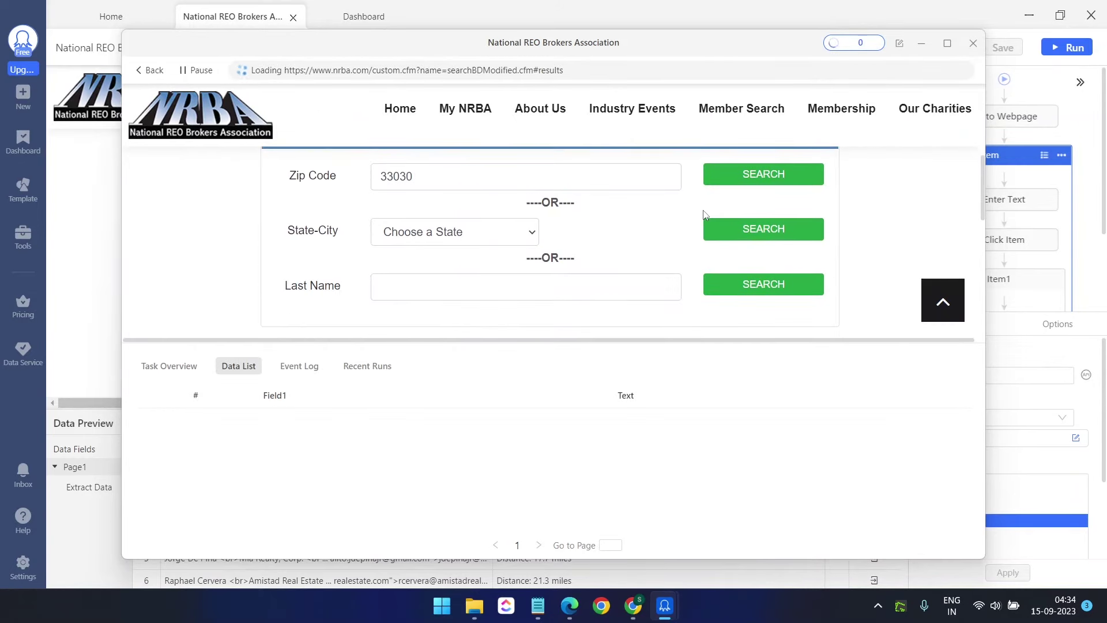
scroll(703, 212, up, 5)
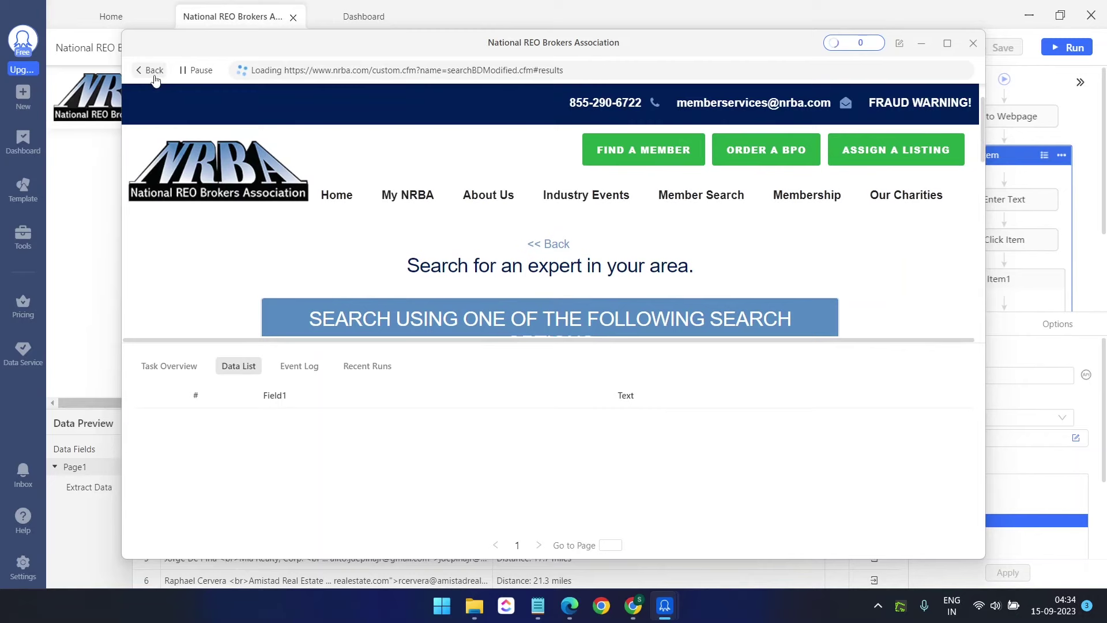
click(150, 70)
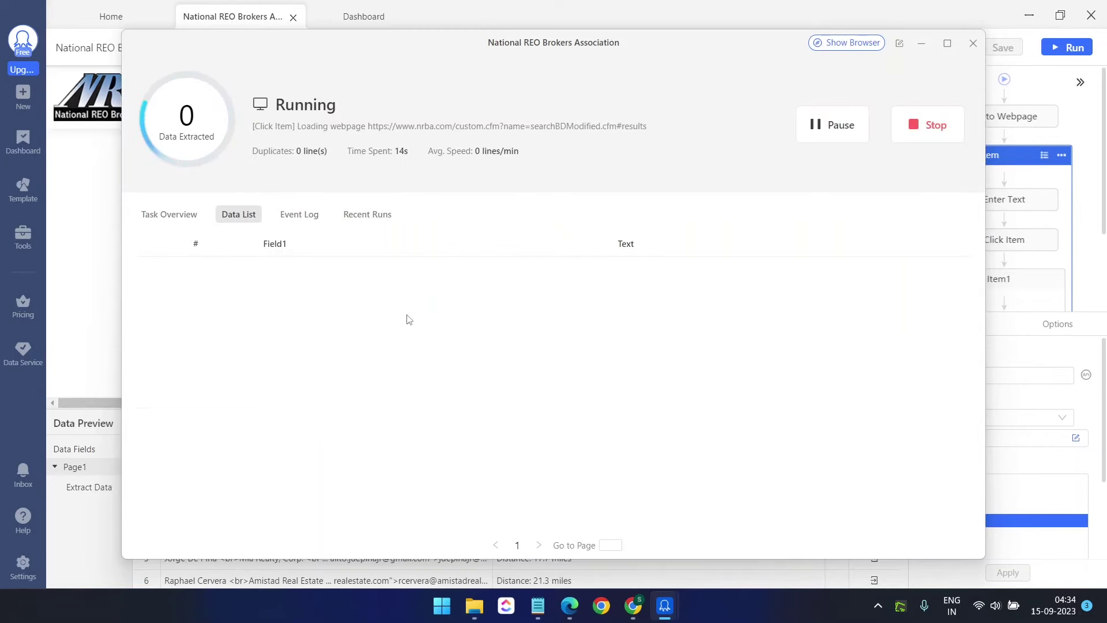
click(840, 45)
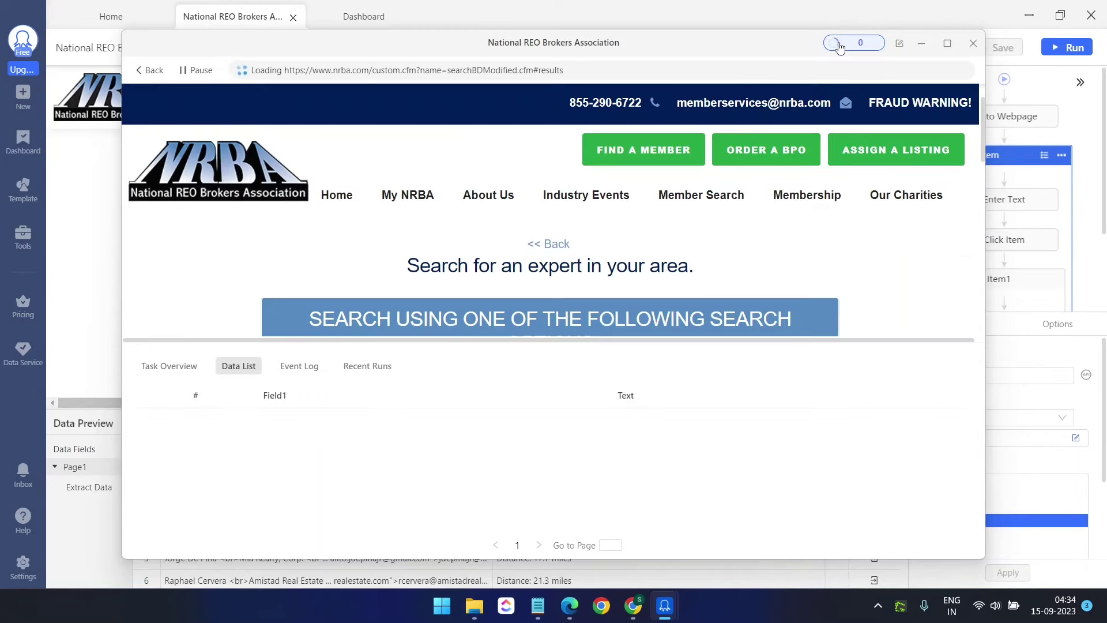
scroll(663, 215, down, 10)
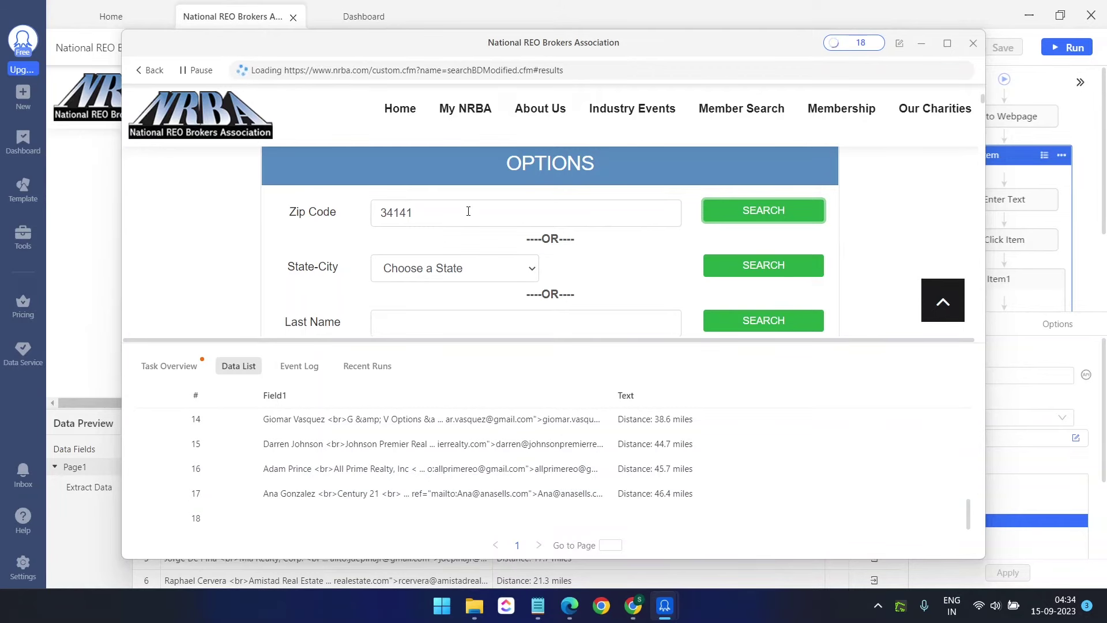
click(150, 70)
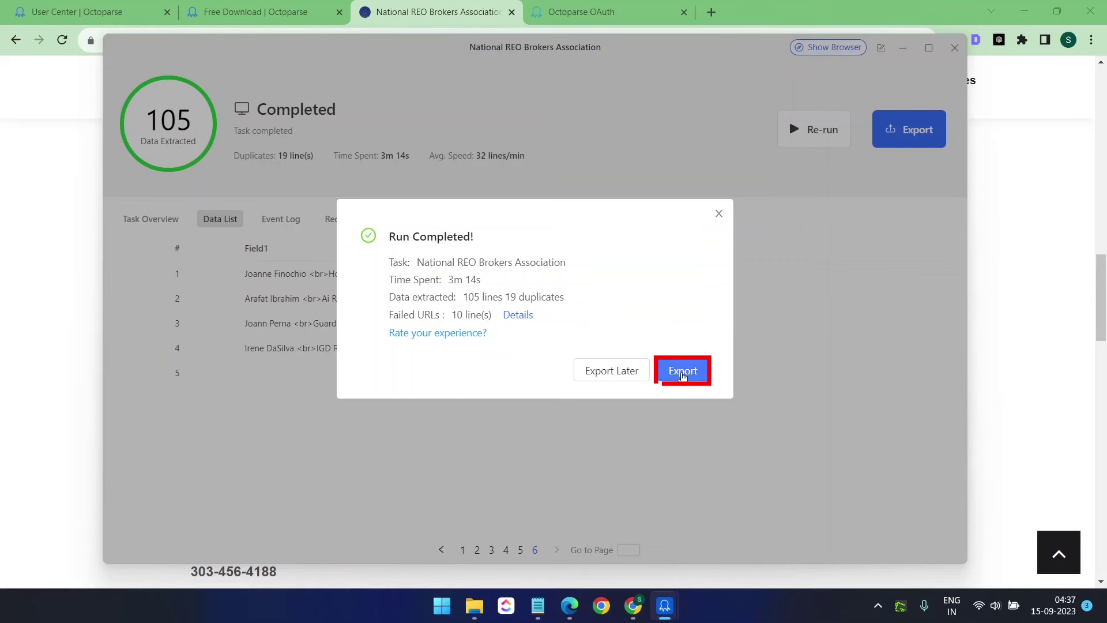
Export the unique rows as Excel to the Desktop and open National REO Brokers Association.xlsx
click(682, 372)
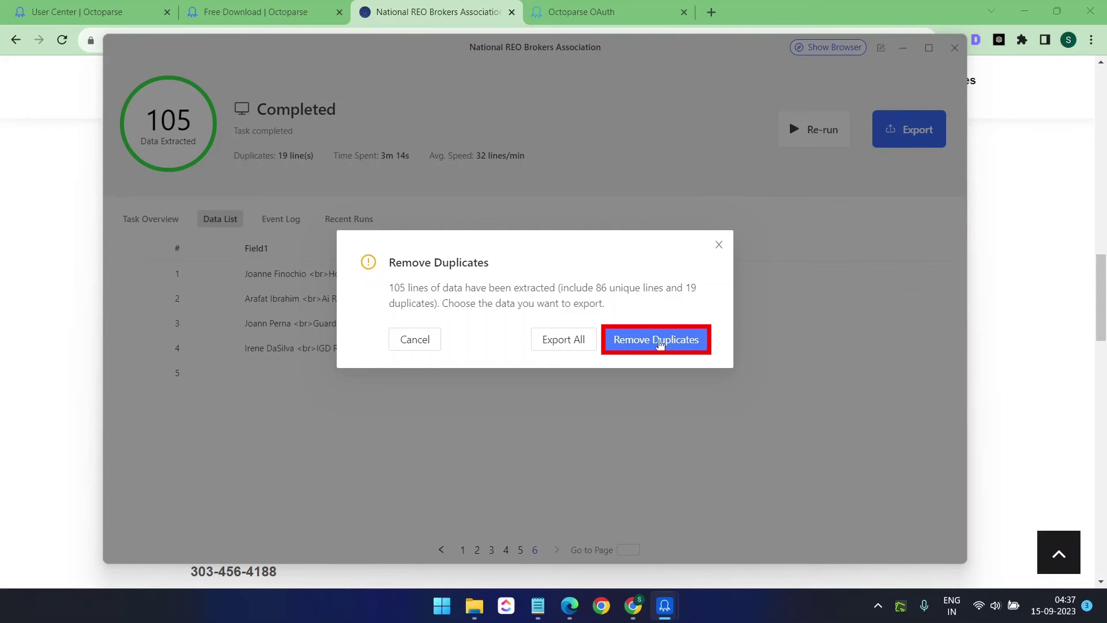
click(660, 340)
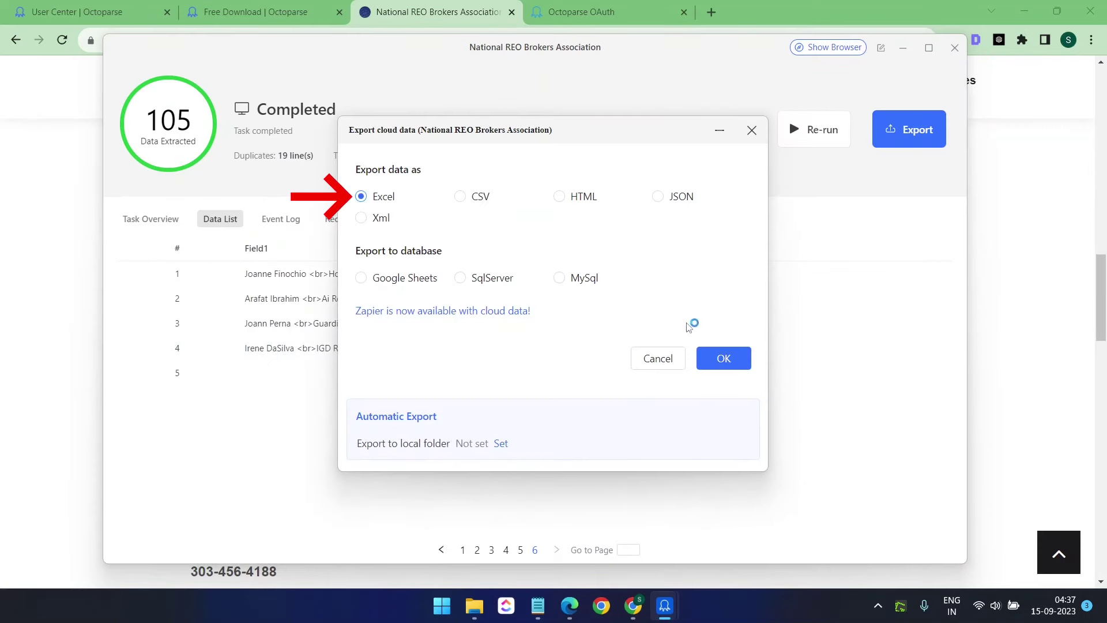
click(722, 358)
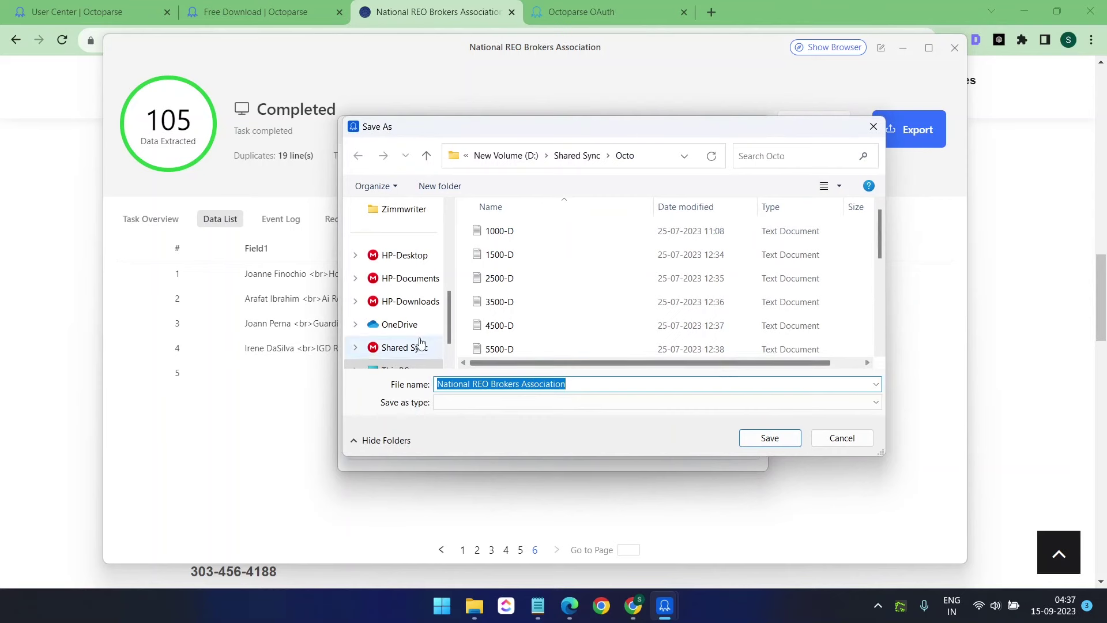
scroll(404, 323, up, 5)
click(398, 301)
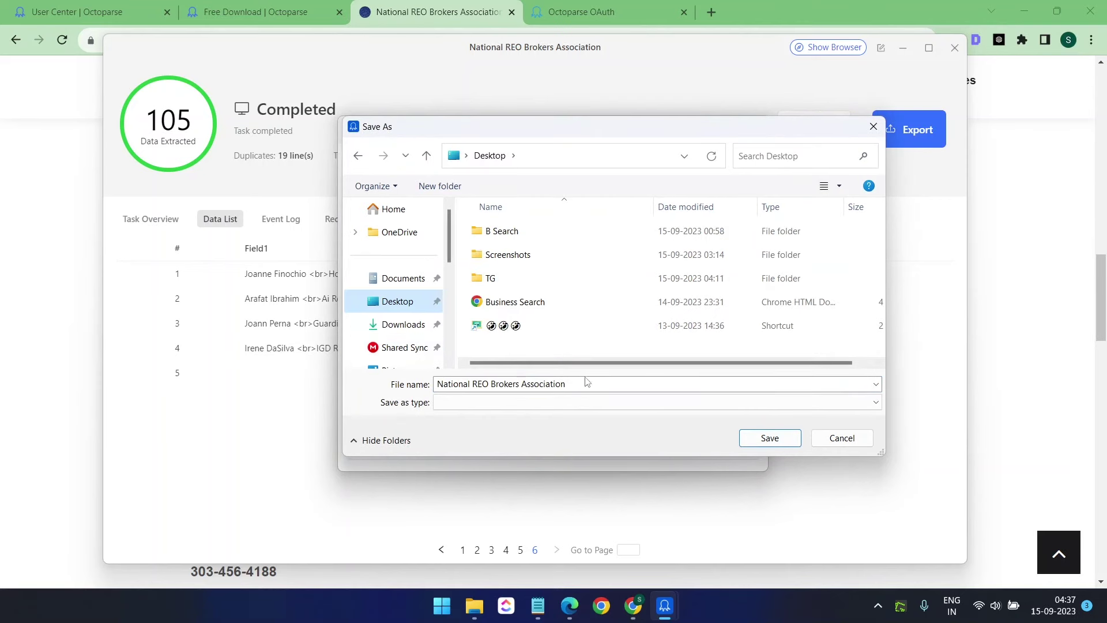
click(769, 438)
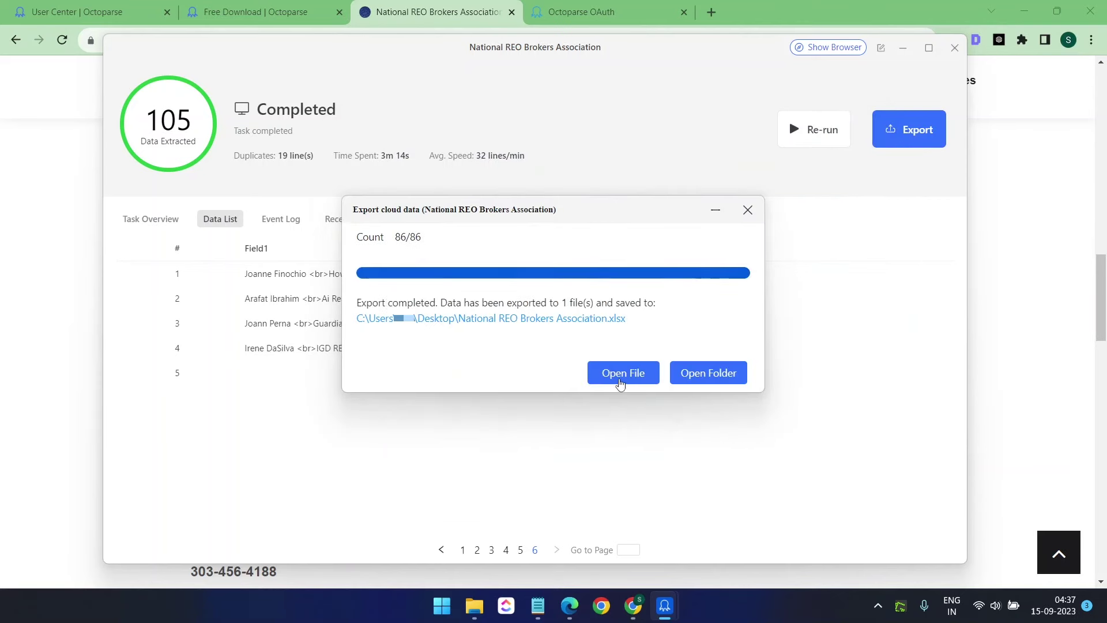
click(622, 373)
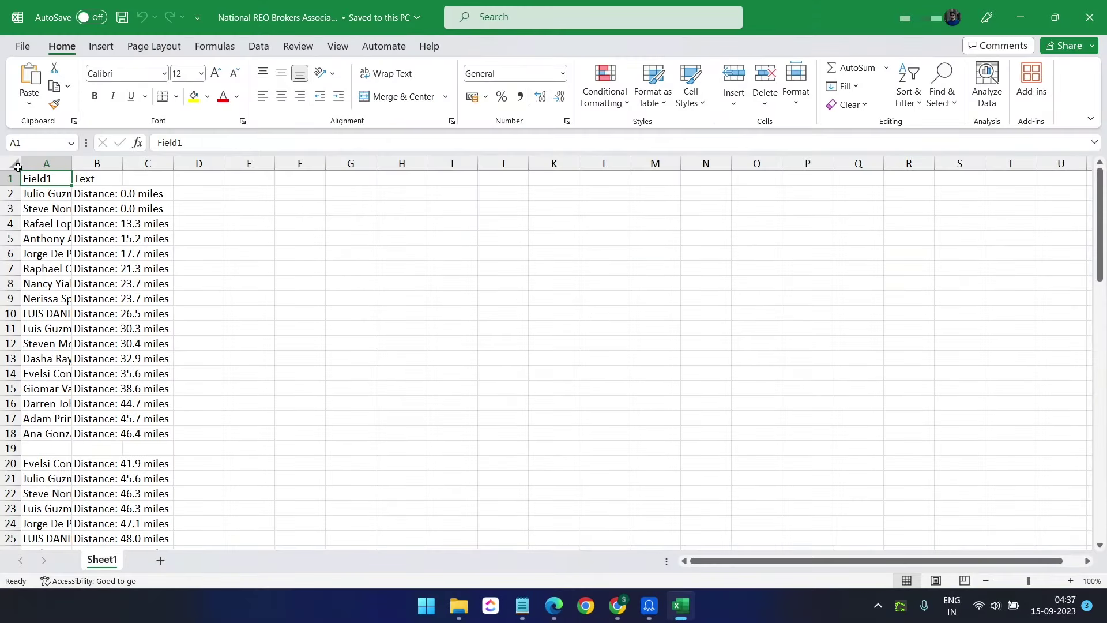
Select the whole sheet and autofit column A to the long HTML broker text
click(13, 164)
double_click(71, 164)
click(15, 164)
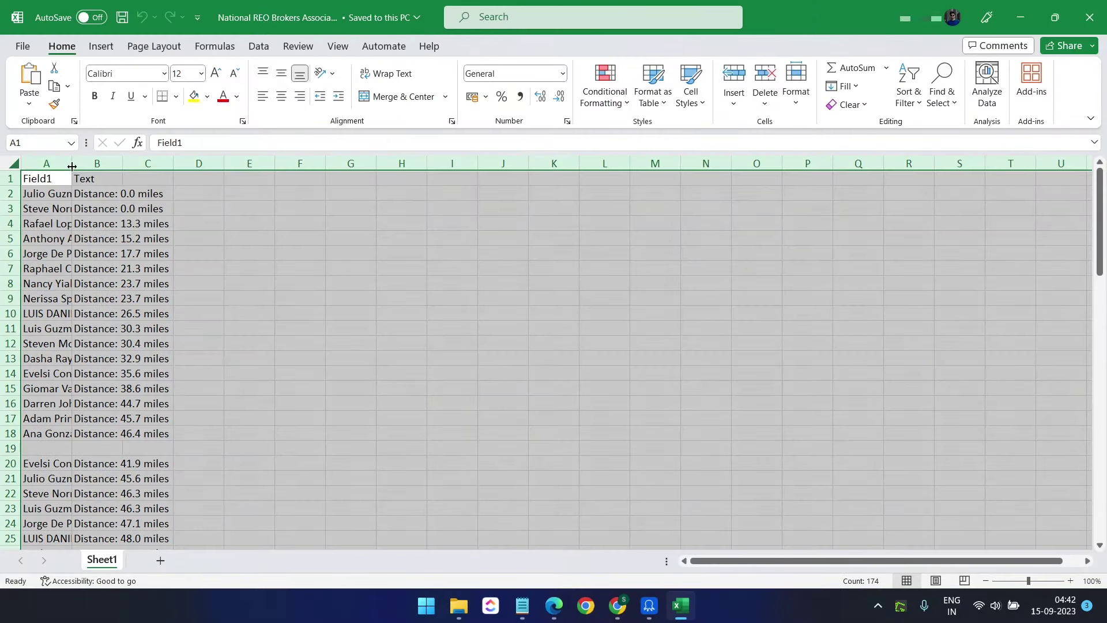
double_click(72, 167)
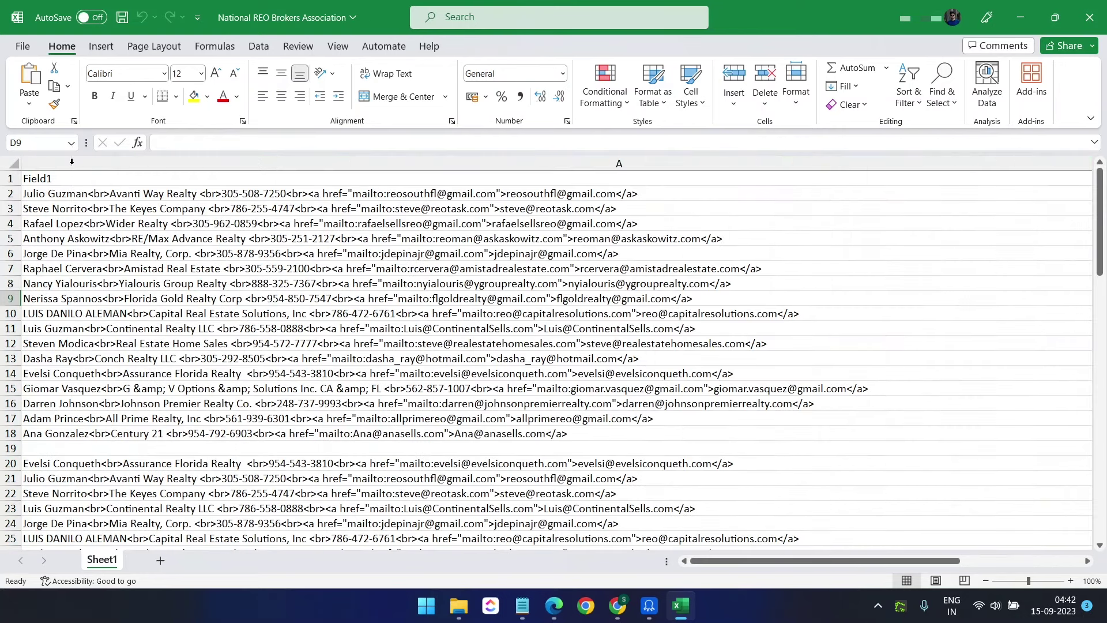
Inspect cells A8 and A2, then scroll horizontally to check the distance column
click(419, 282)
click(70, 197)
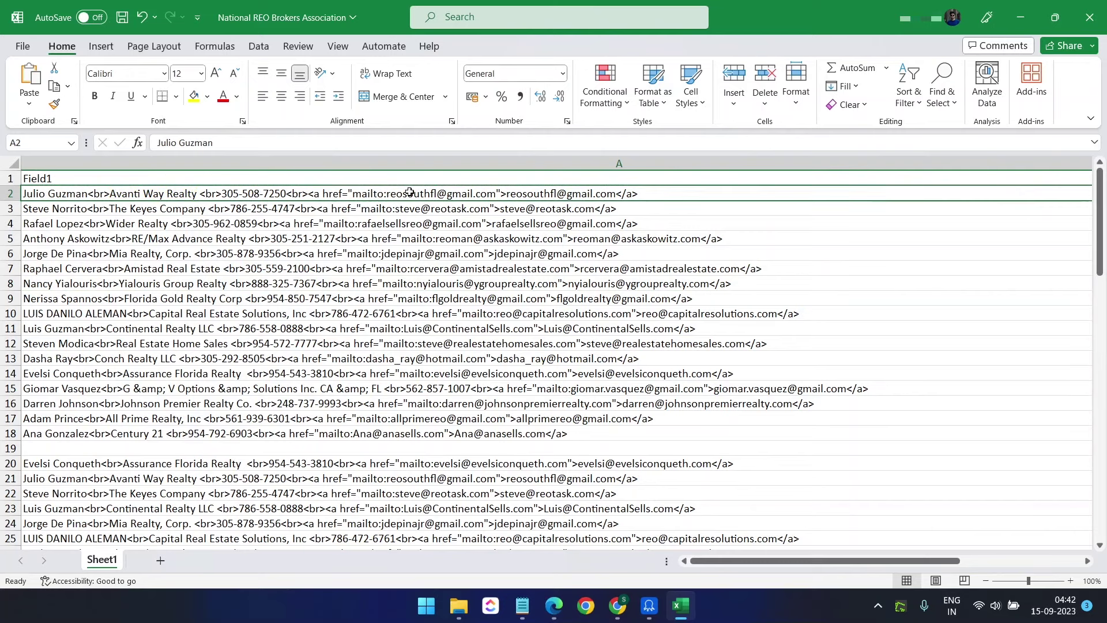
click(700, 562)
drag(700, 563, 822, 563)
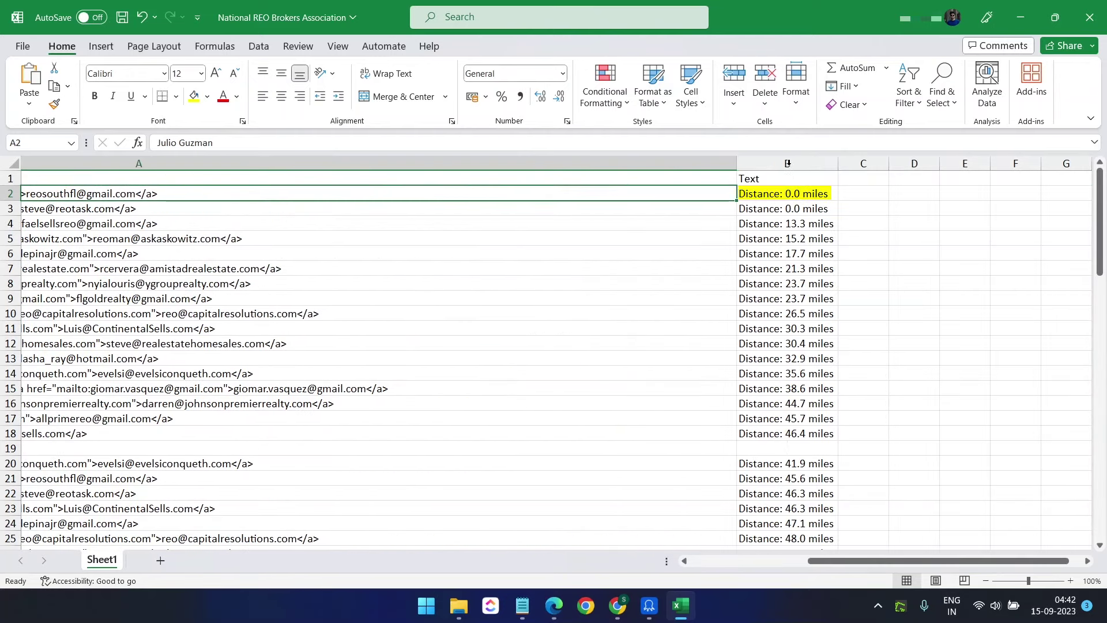
drag(817, 561, 666, 557)
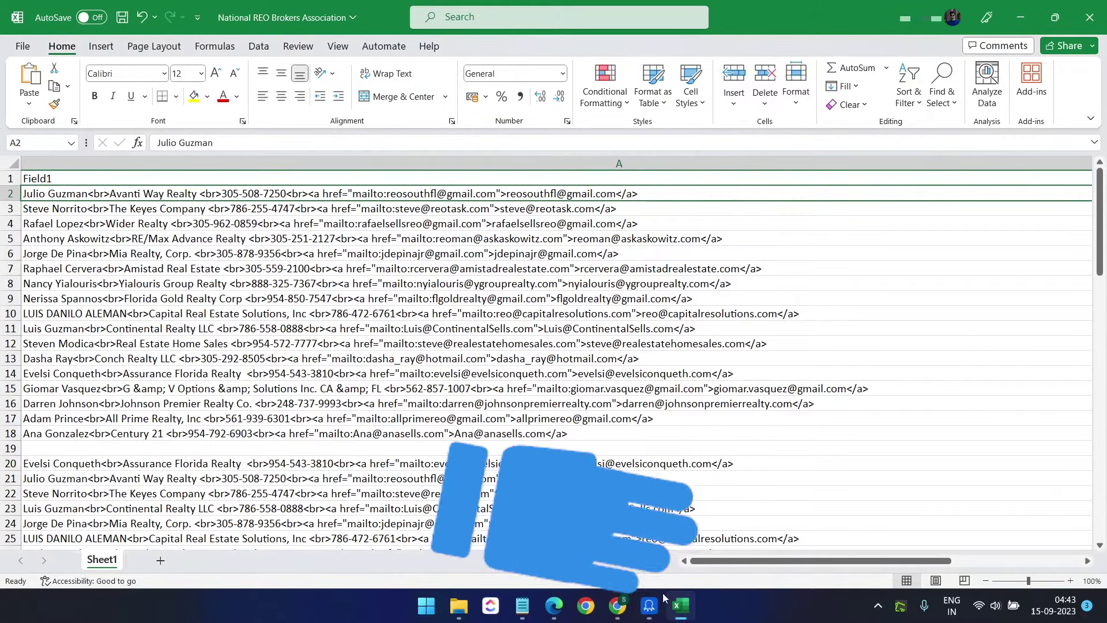
Bring the completed Octoparse run window back in front of Excel
click(650, 604)
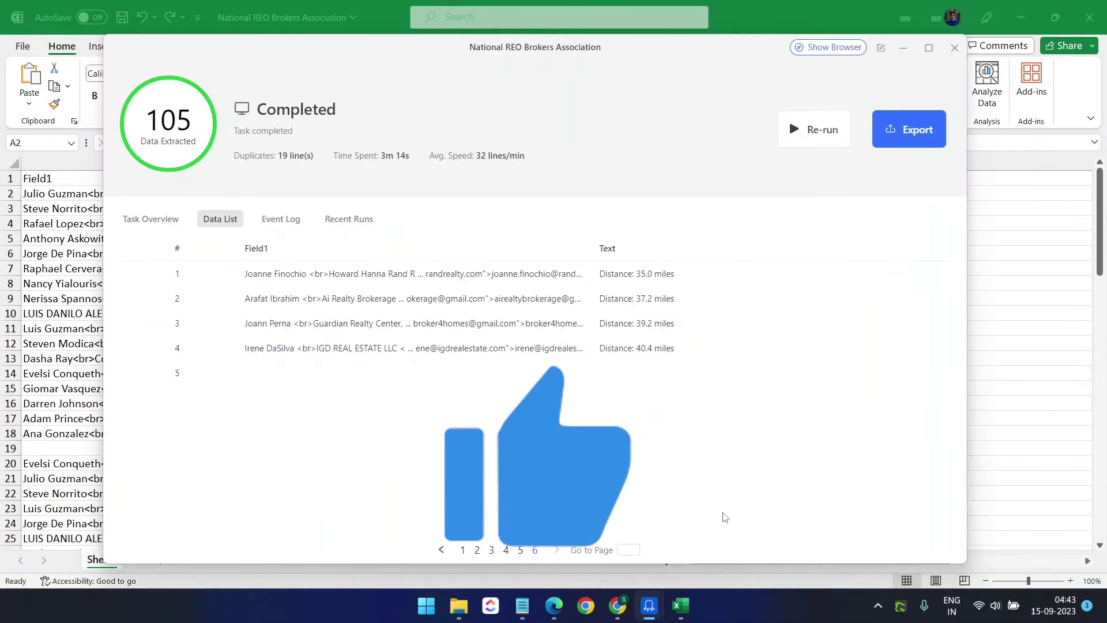